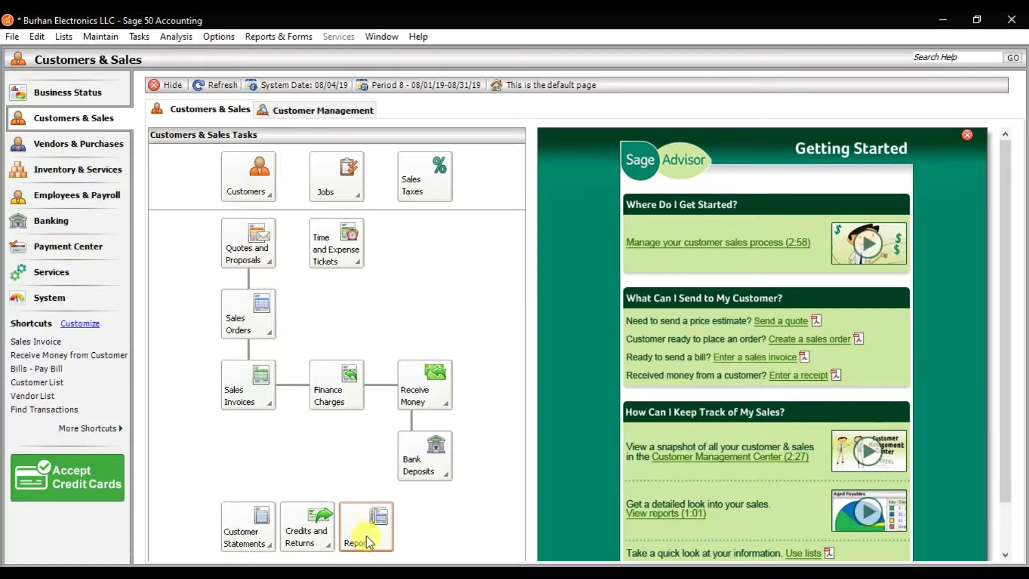
# Step: Review the Journal Entries Examples document in Word, then start a blank General Journal Entry
pyautogui.click(348, 572)
pyautogui.click(373, 558)
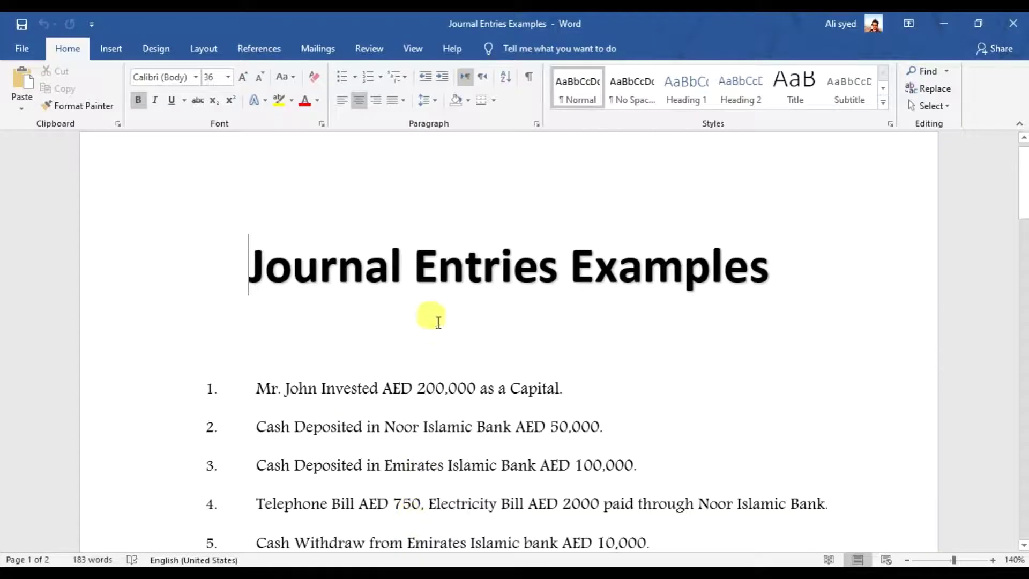
pyautogui.scroll(-2, 441, 319)
pyautogui.scroll(-2, 295, 276)
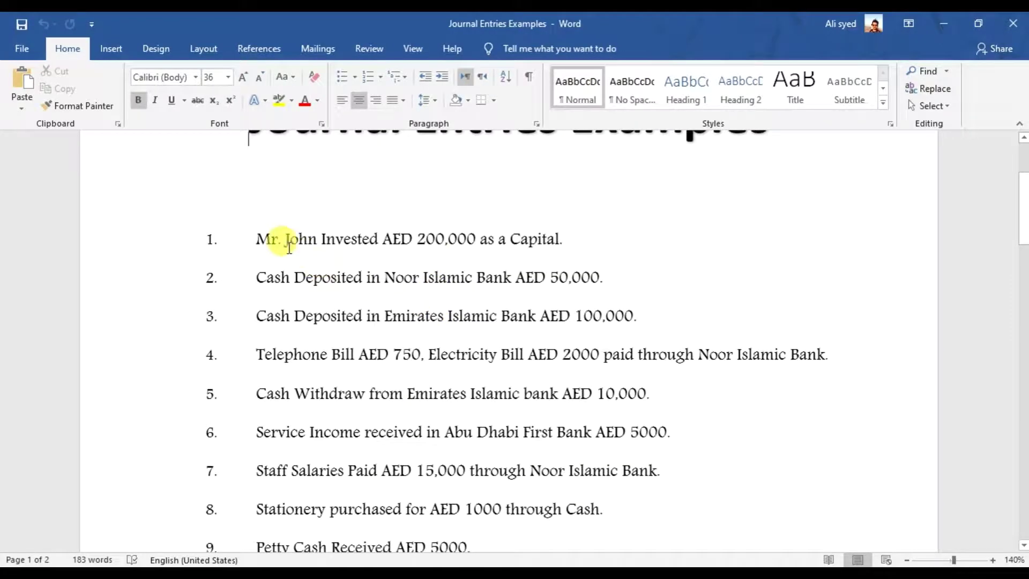
pyautogui.scroll(2, 294, 271)
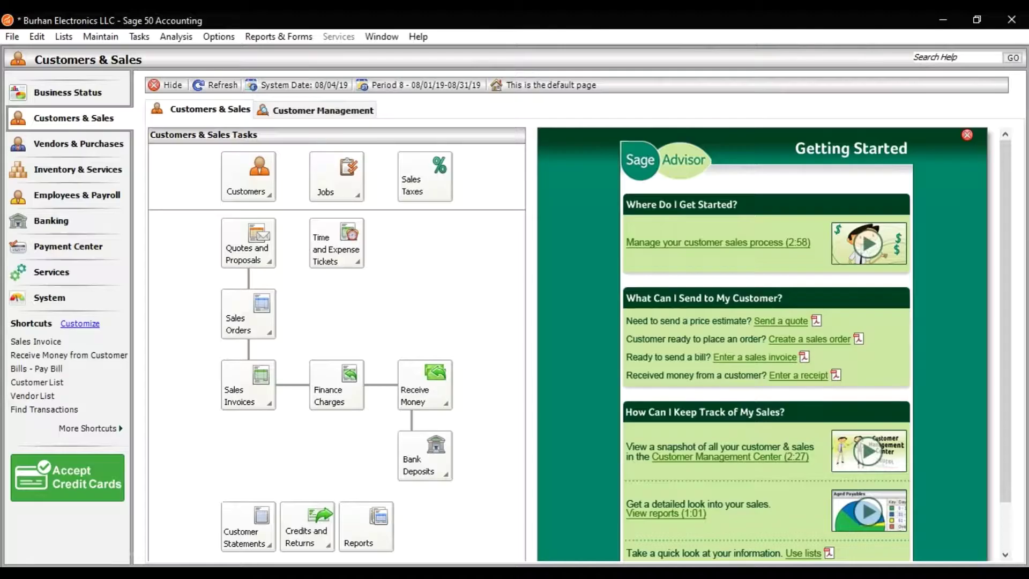
pyautogui.click(139, 38)
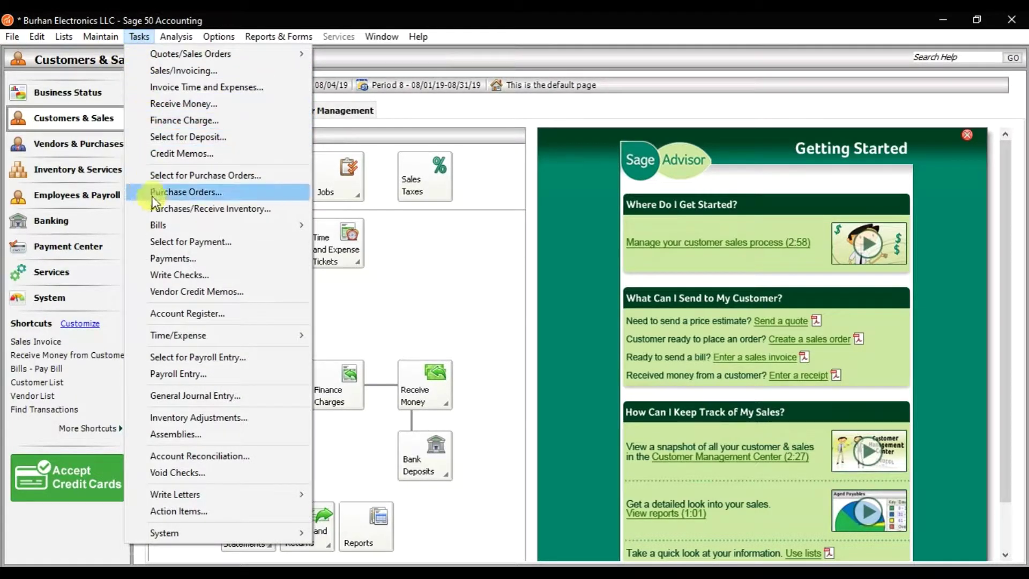
pyautogui.click(242, 400)
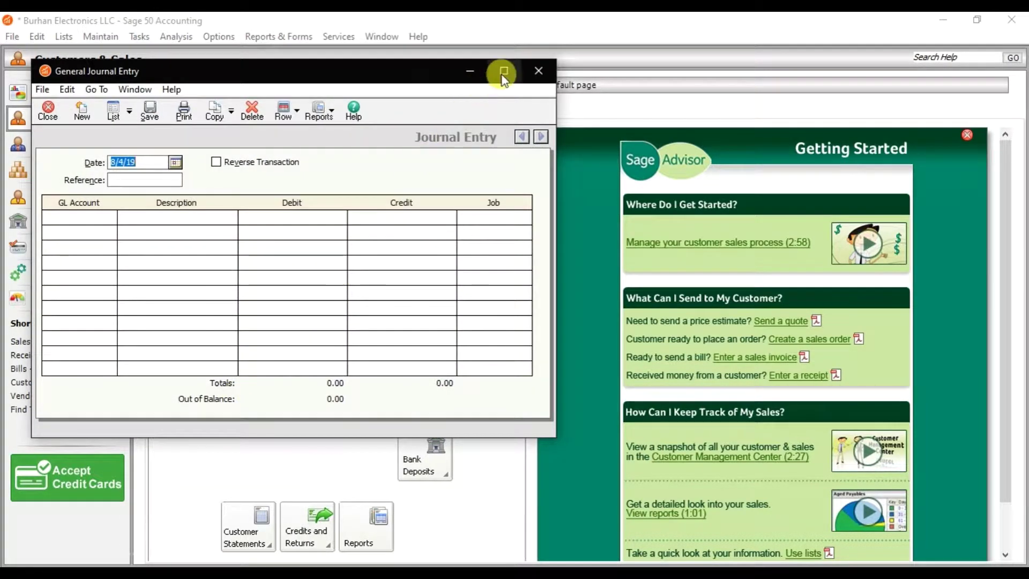
# Step: Maximize the journal entry window and set its date to Jan 1, 2019
pyautogui.click(504, 73)
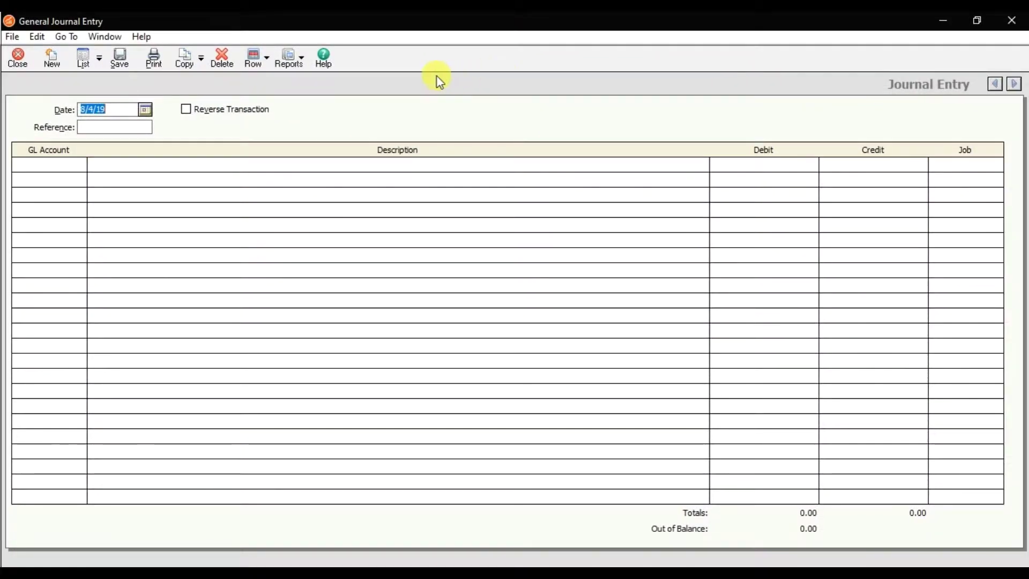
pyautogui.click(145, 115)
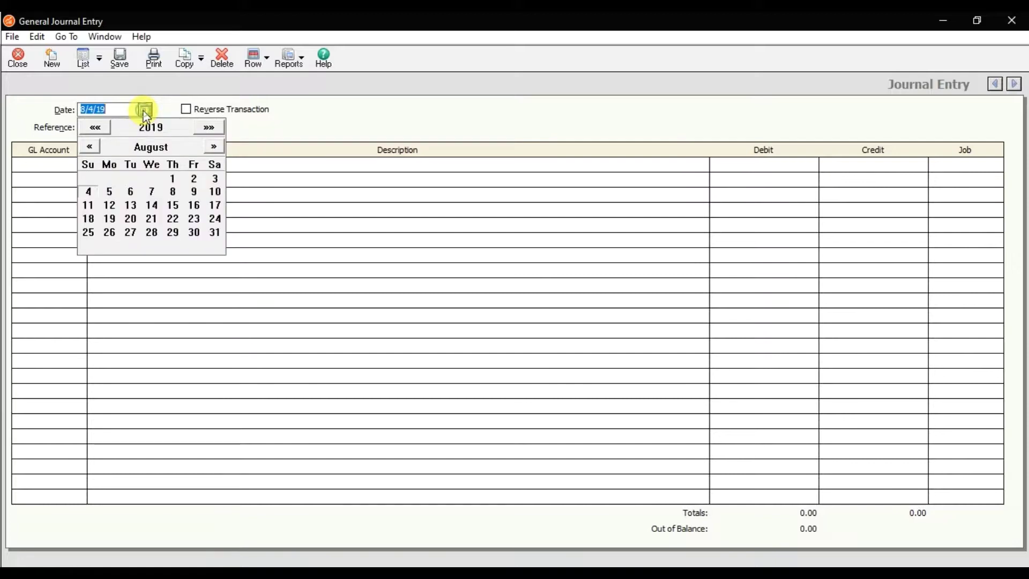
pyautogui.click(92, 147)
pyautogui.click(92, 147)
pyautogui.click(92, 147)
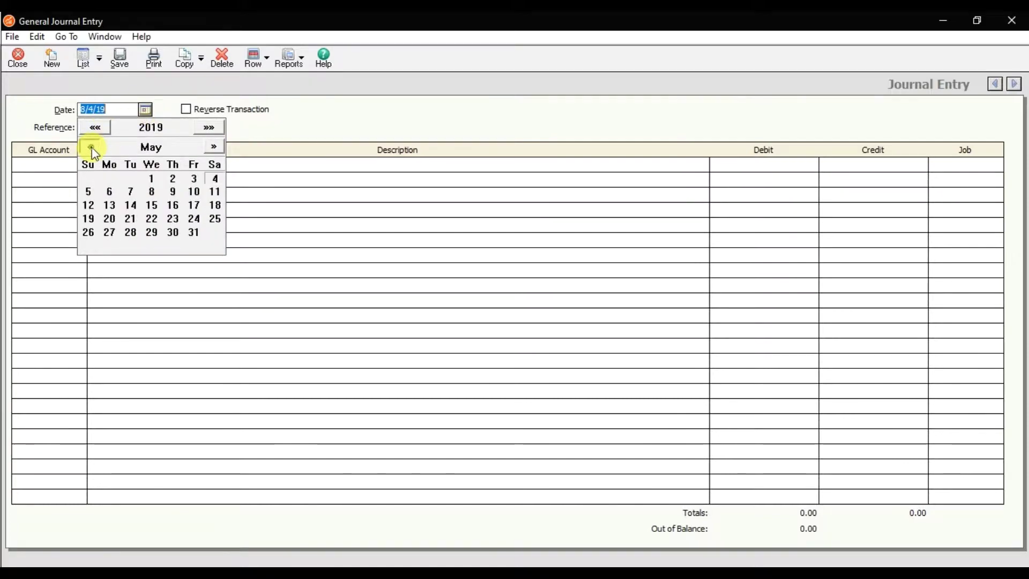
pyautogui.click(92, 147)
pyautogui.click(91, 147)
pyautogui.click(92, 147)
pyautogui.click(92, 148)
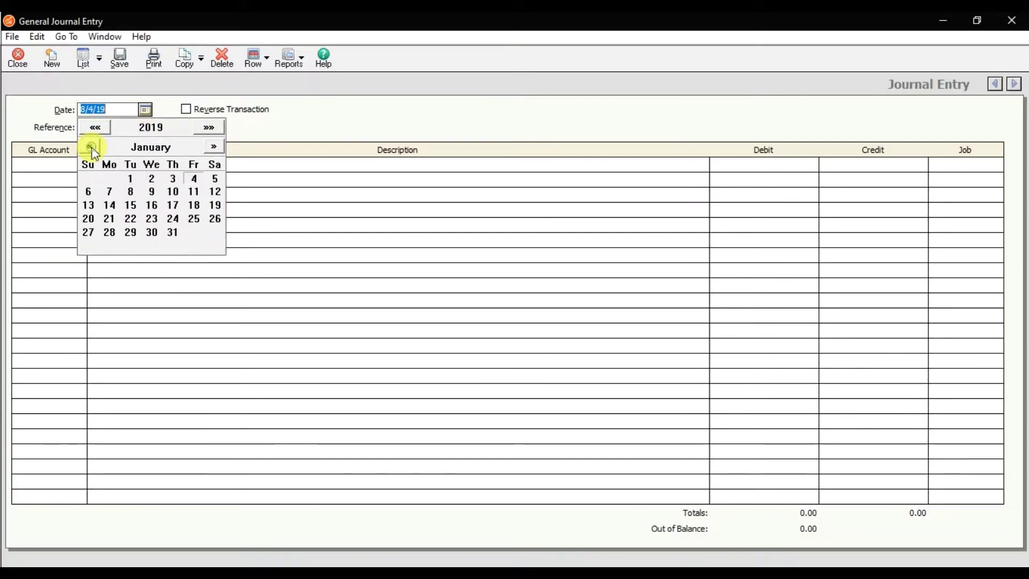
pyautogui.click(129, 180)
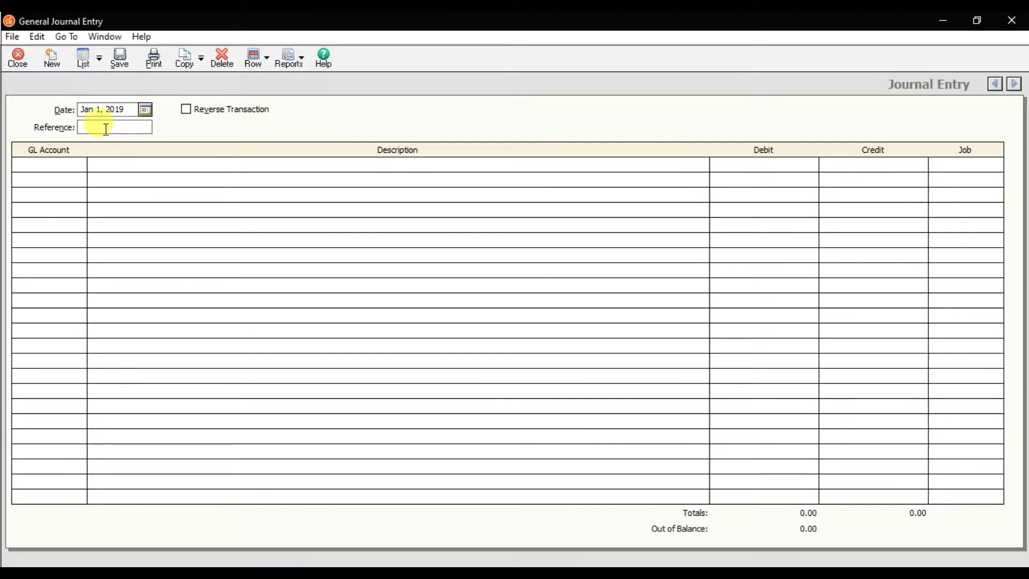
# Step: Enter reference 01 and move to the first account line
pyautogui.write('01')
pyautogui.press('Tab')
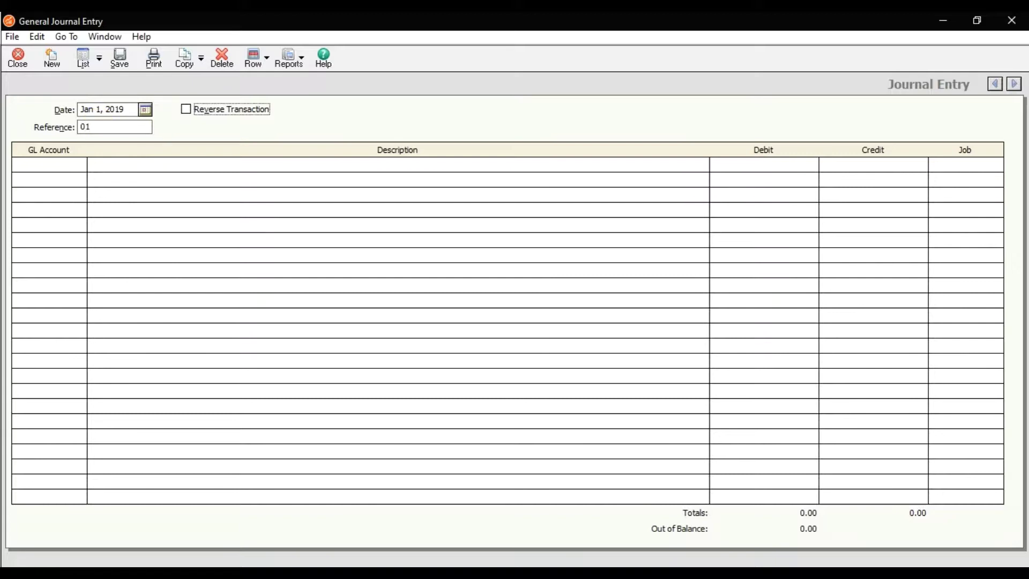
pyautogui.press('Tab')
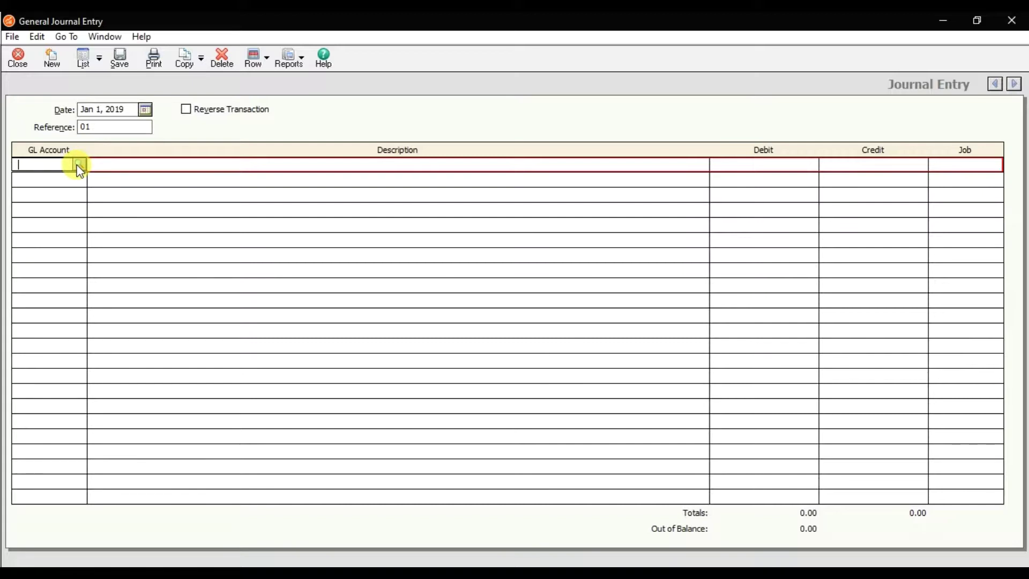
pyautogui.click(79, 165)
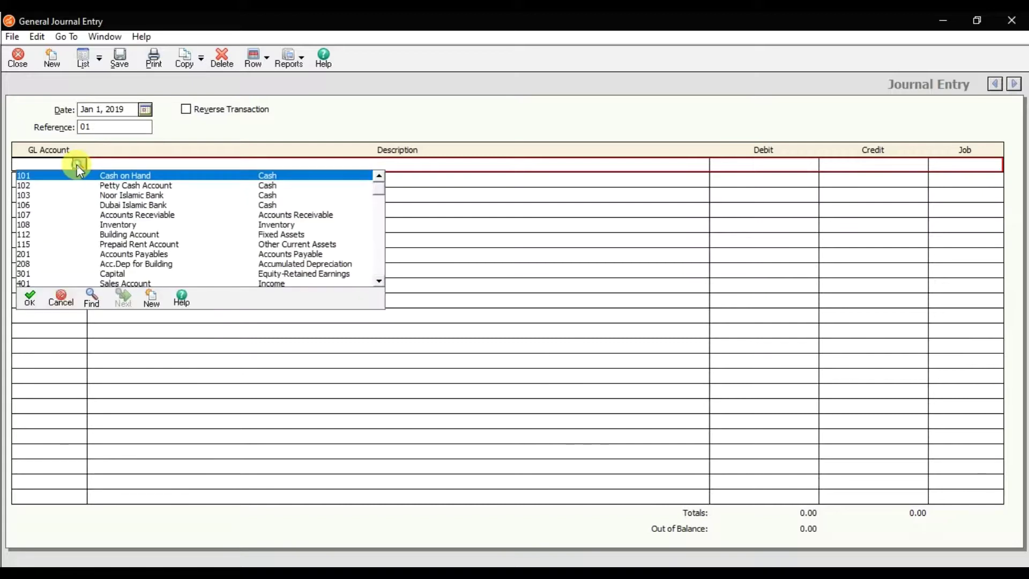
# Step: Debit account 106 Dubai Islamic Bank 20,000.00 with the description 'Started Business'
pyautogui.doubleClick(121, 207)
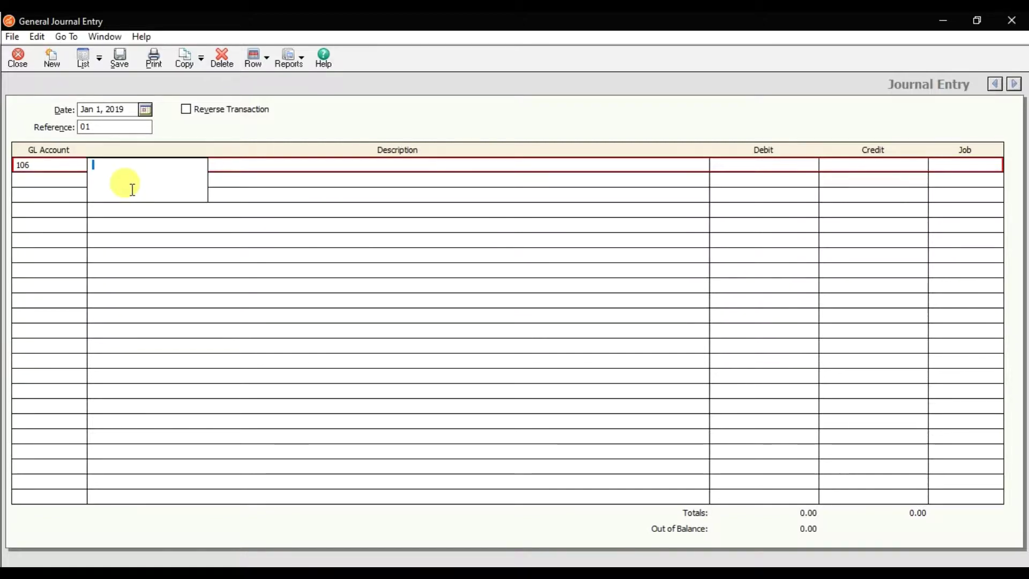
pyautogui.write('Started')
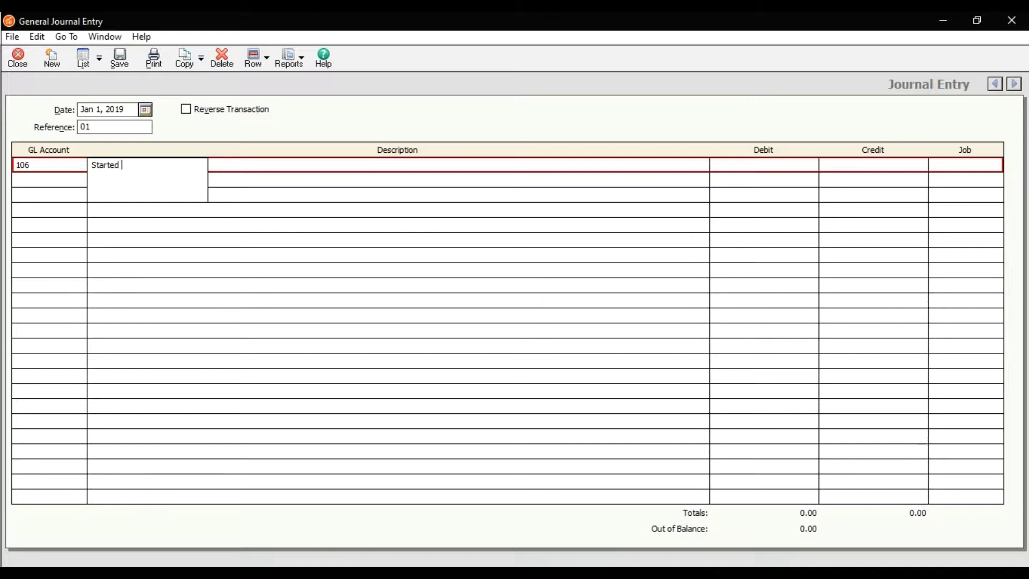
pyautogui.write(' Busine')
pyautogui.press('BackSpace')
pyautogui.press('BackSpace')
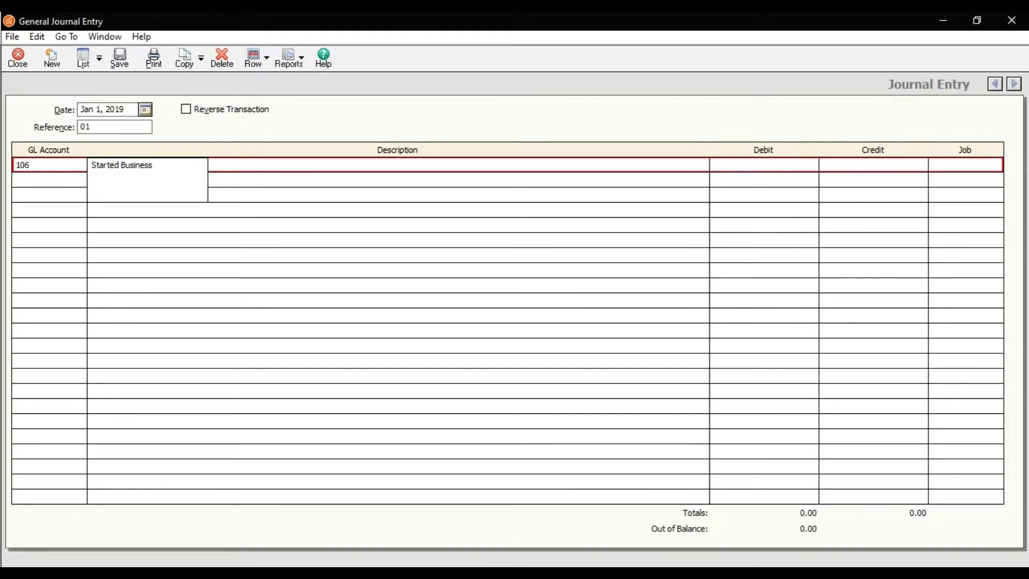
pyautogui.press('Tab')
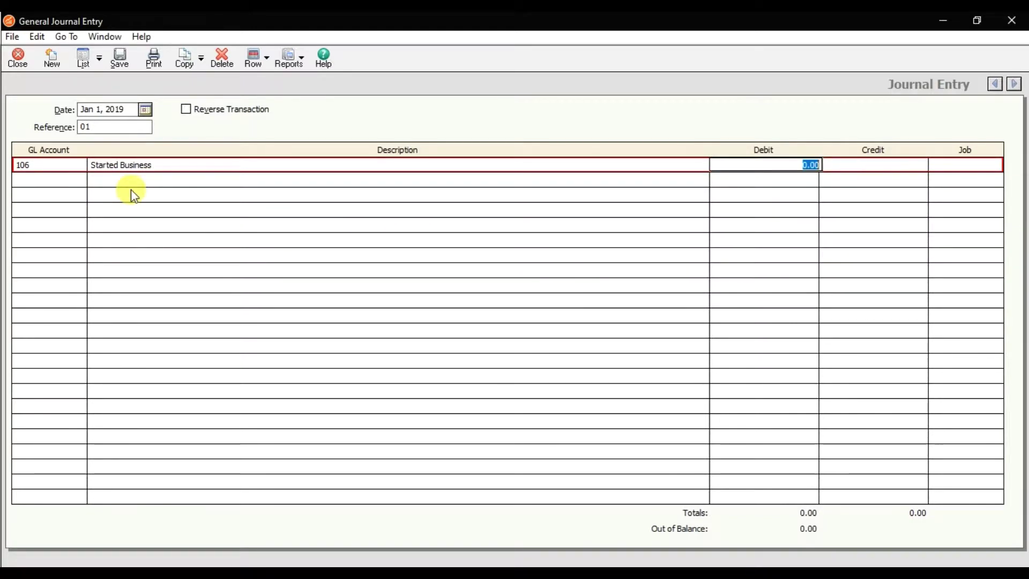
pyautogui.write('20000')
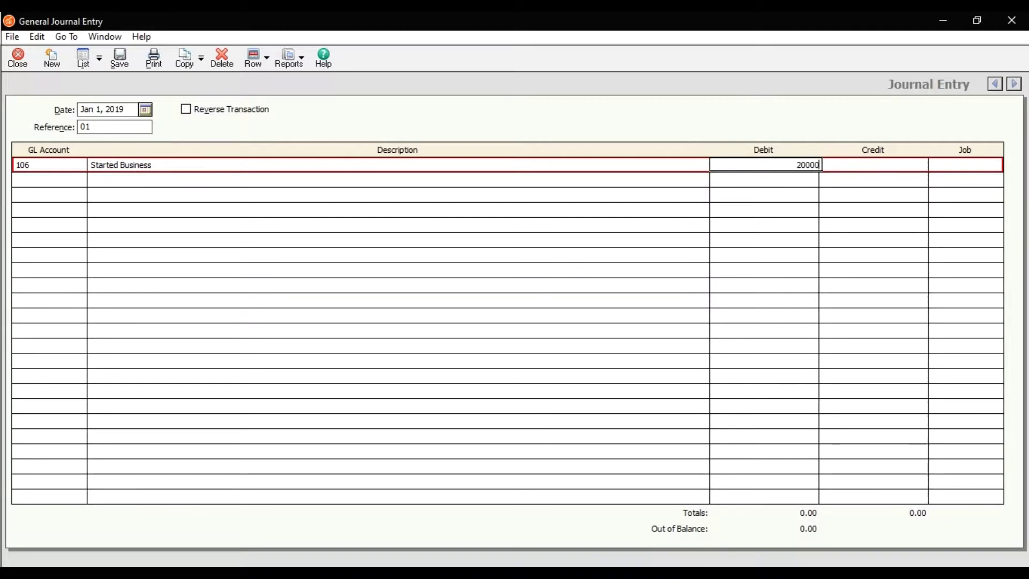
pyautogui.press('Tab')
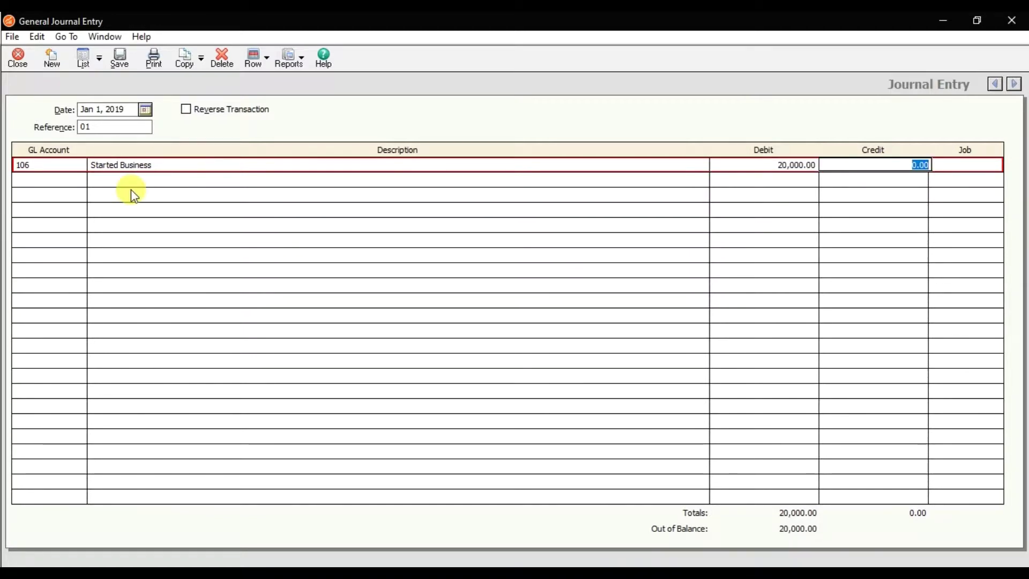
pyautogui.press('Tab')
pyautogui.press('Tab')
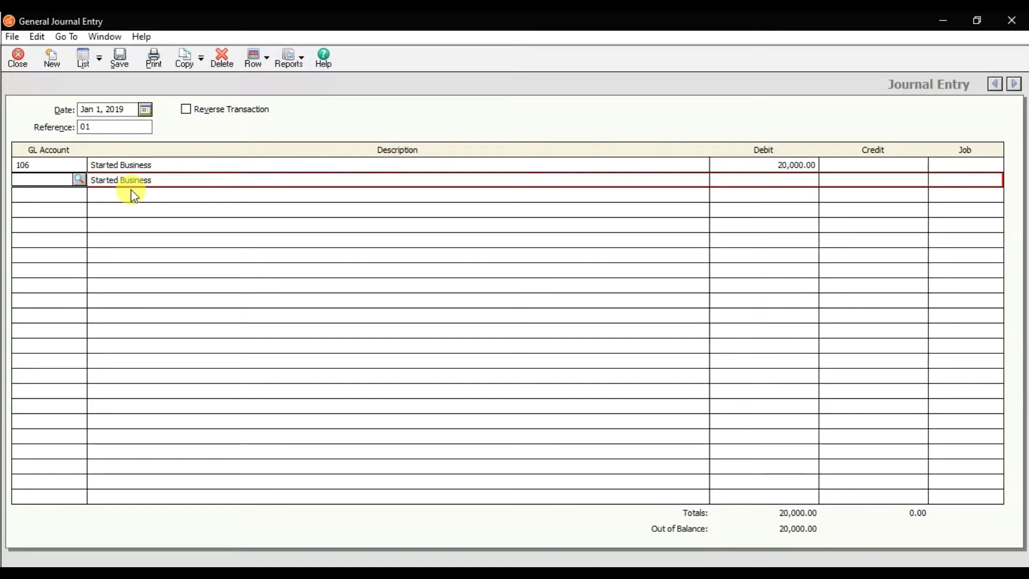
# Step: Credit account 301 Capital on the second 'Started Business' line
pyautogui.click(79, 180)
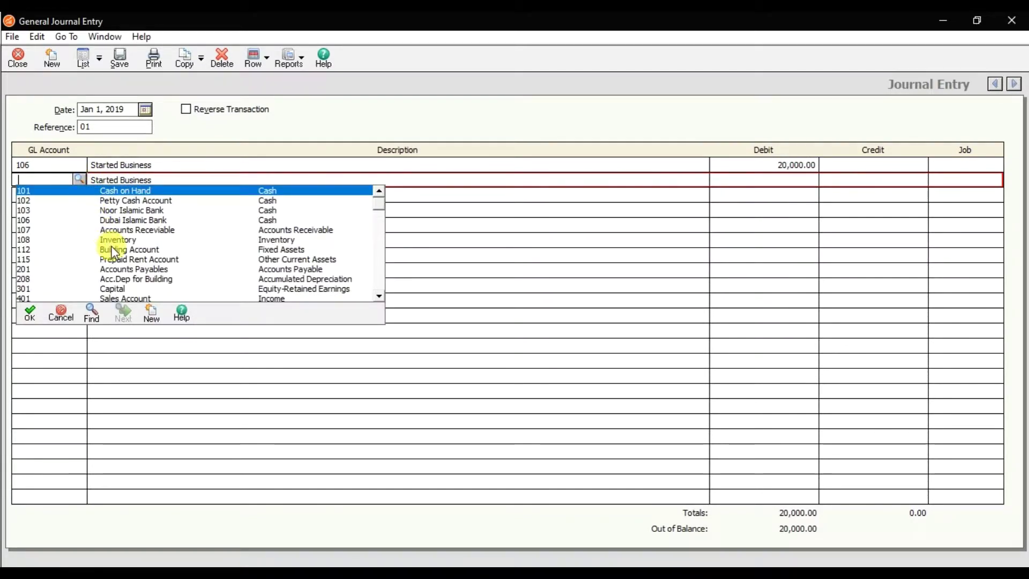
pyautogui.doubleClick(111, 289)
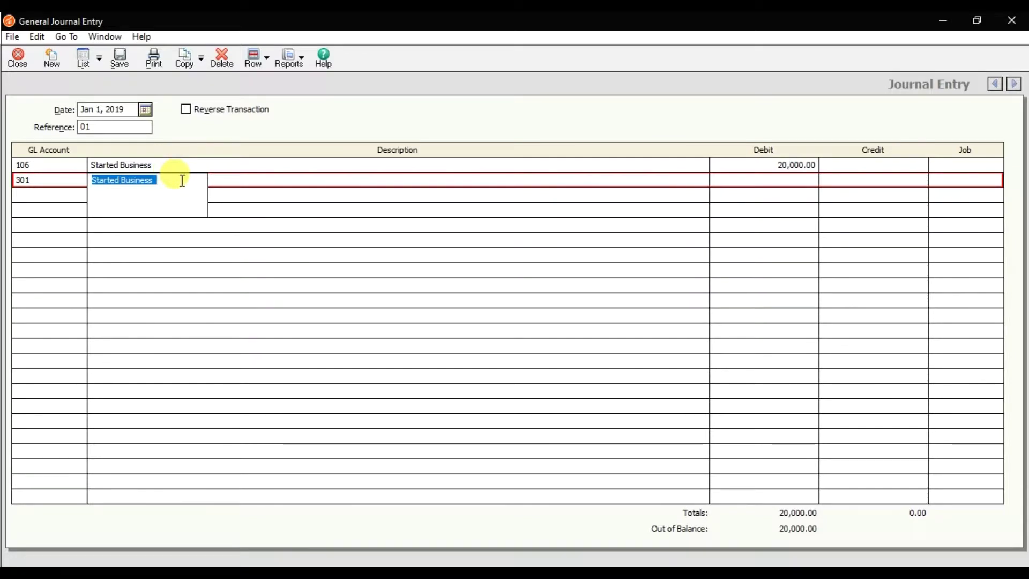
pyautogui.press('Tab')
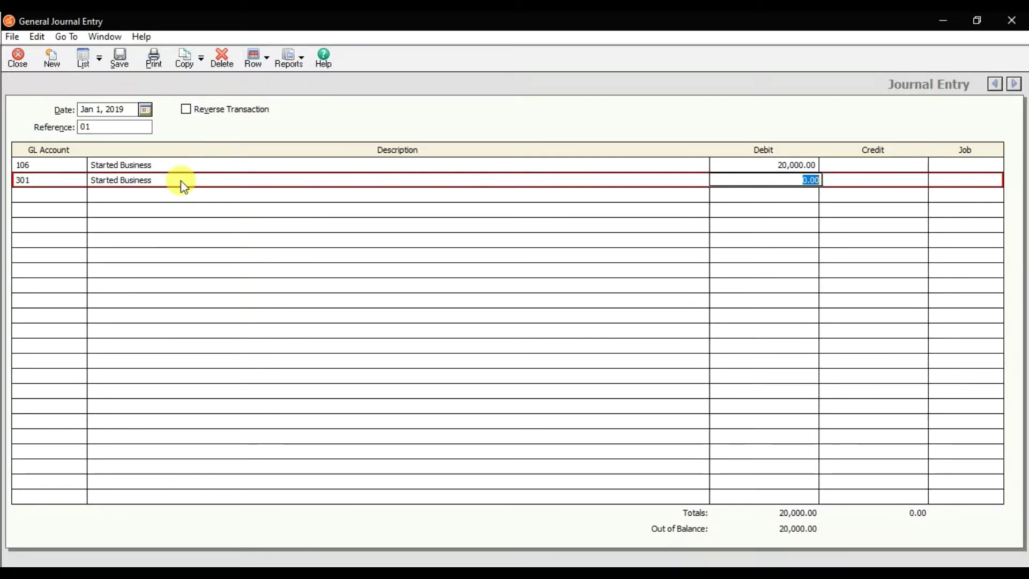
pyautogui.press('Tab')
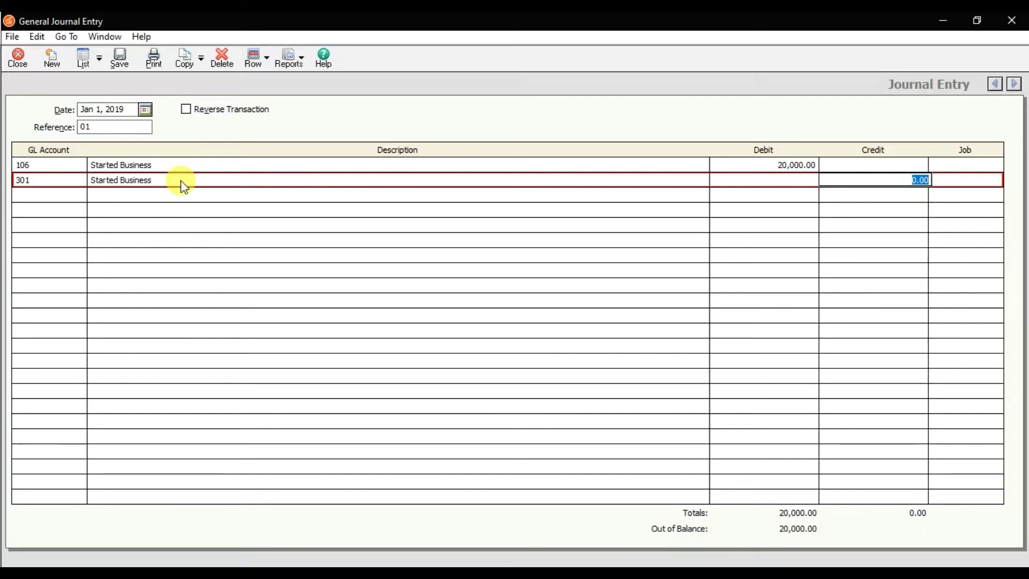
pyautogui.write('2000')
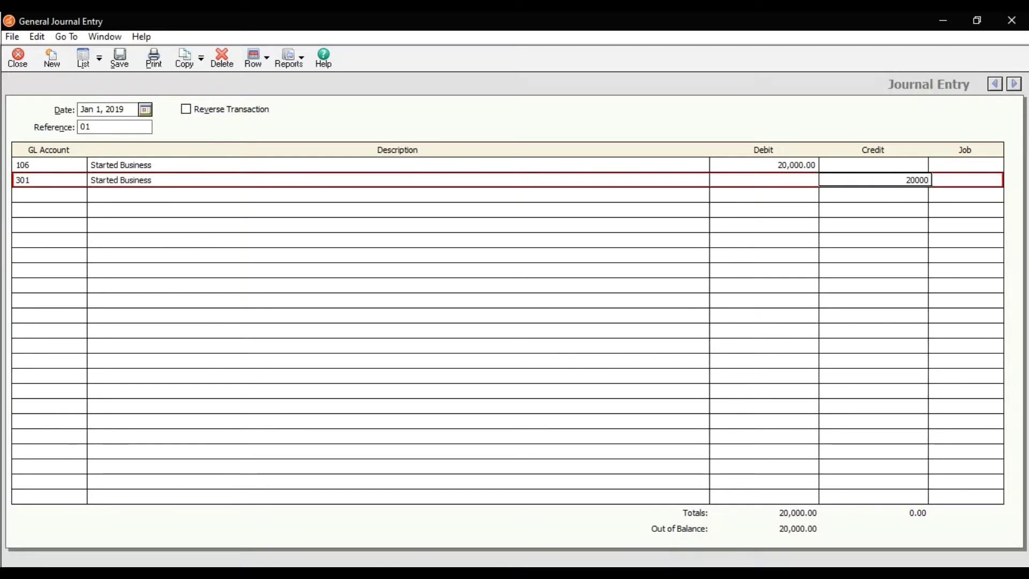
pyautogui.press('Tab')
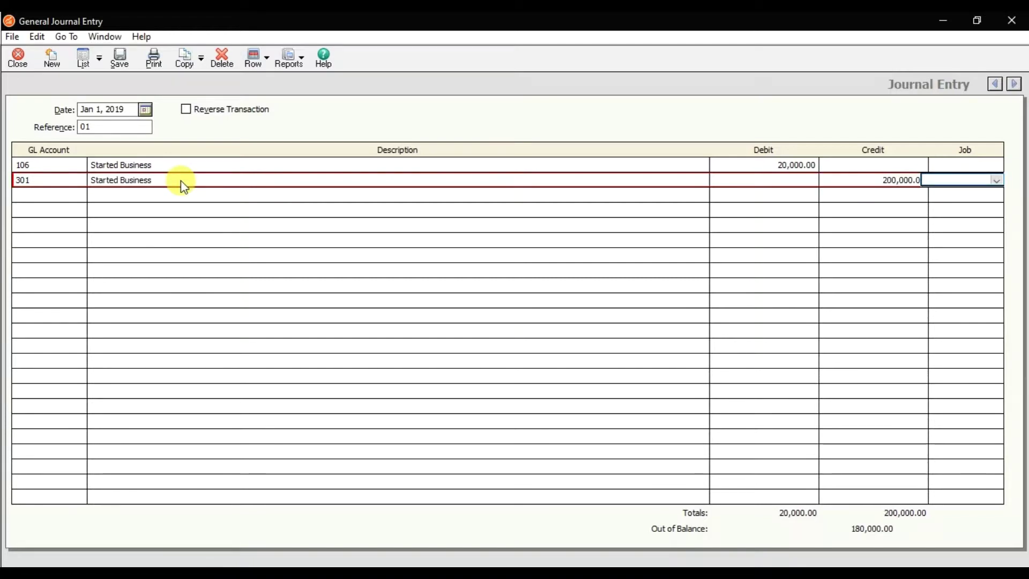
# Step: Add a third line and clear its carried-over description
pyautogui.press('Tab')
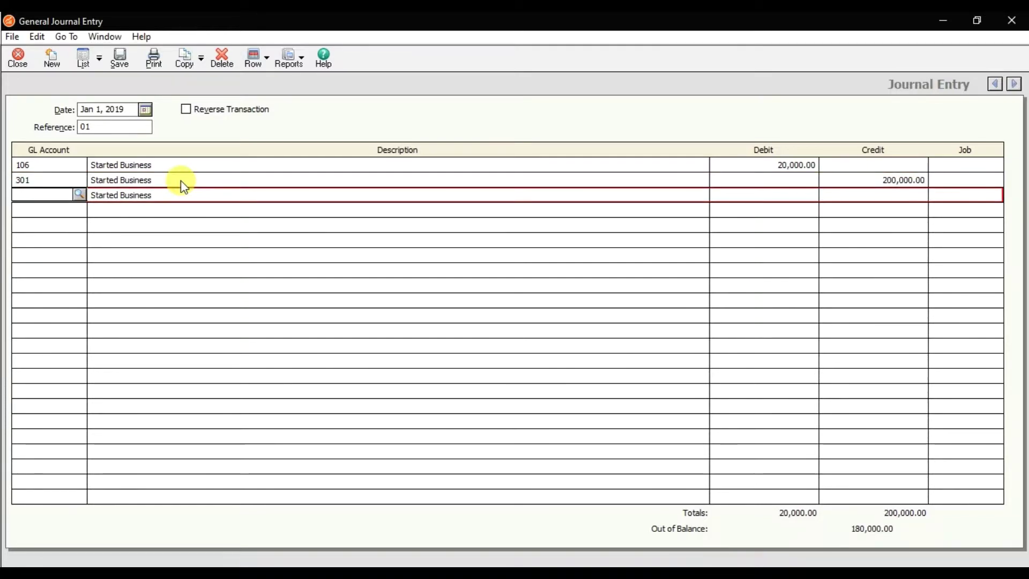
pyautogui.press('Tab')
pyautogui.press('BackSpace')
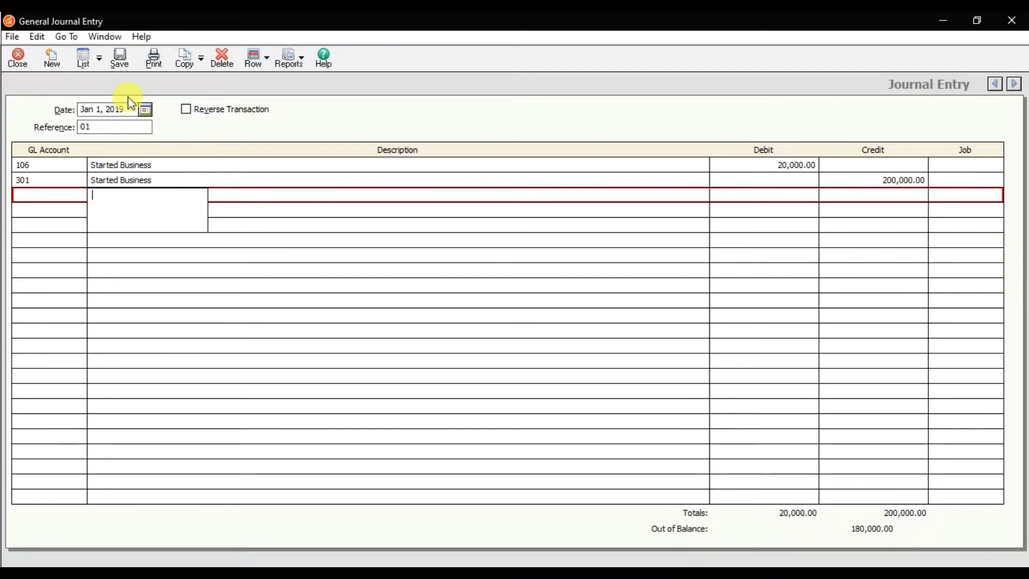
pyautogui.click(129, 66)
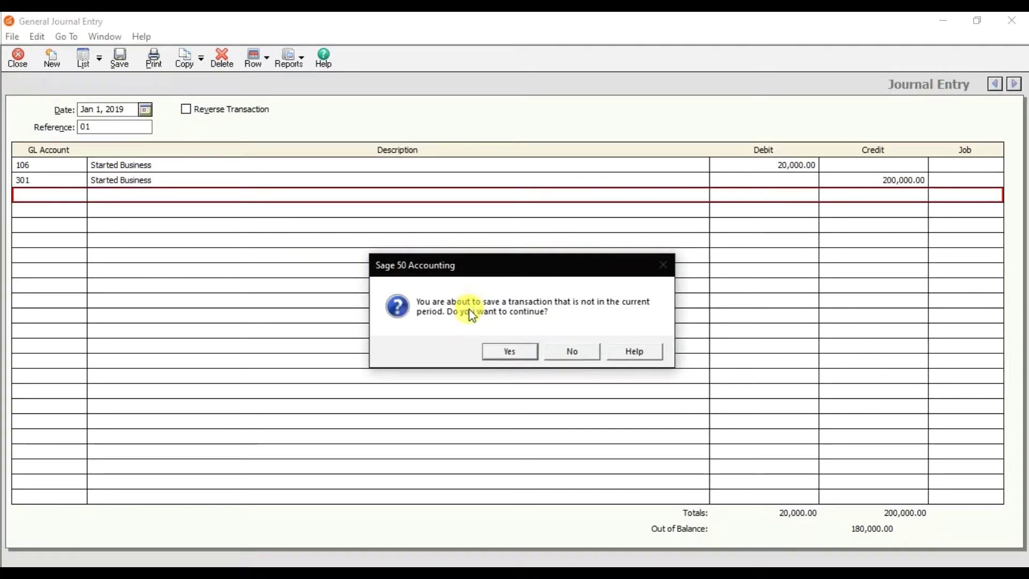
pyautogui.click(566, 352)
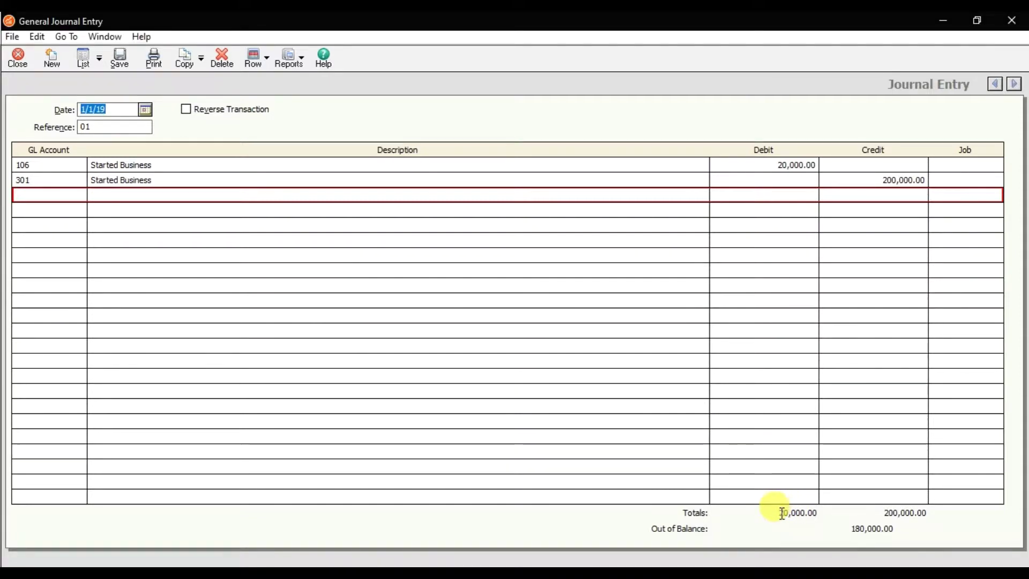
pyautogui.moveTo(781, 513); pyautogui.dragTo(819, 512)
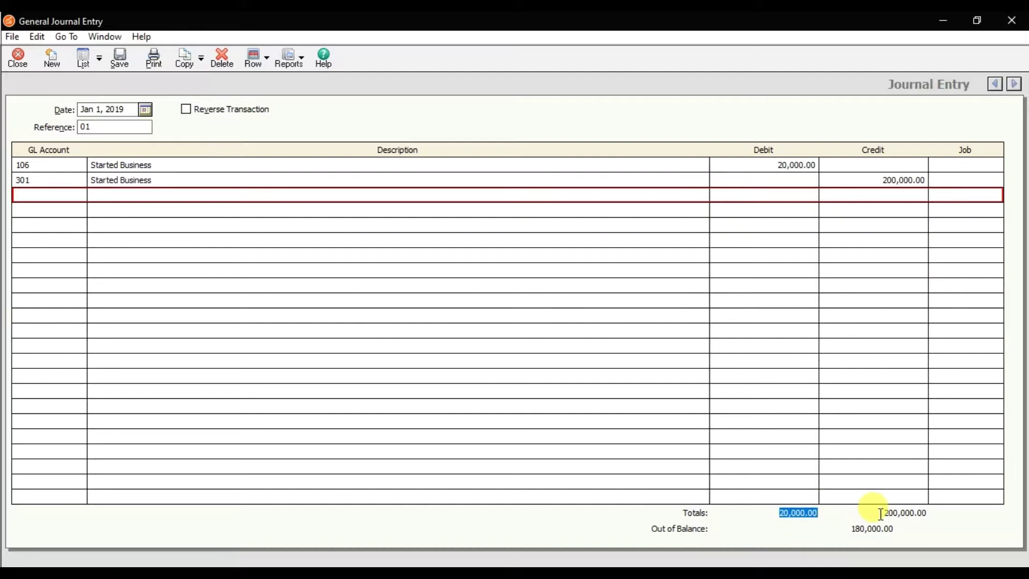
pyautogui.moveTo(881, 512); pyautogui.dragTo(929, 512)
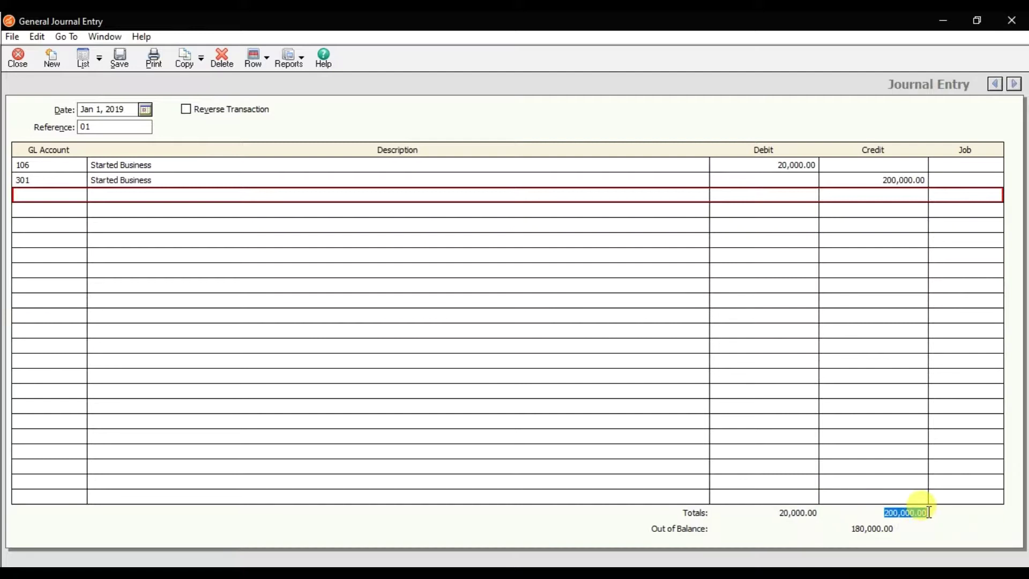
pyautogui.doubleClick(785, 513)
pyautogui.moveTo(873, 514); pyautogui.dragTo(923, 513)
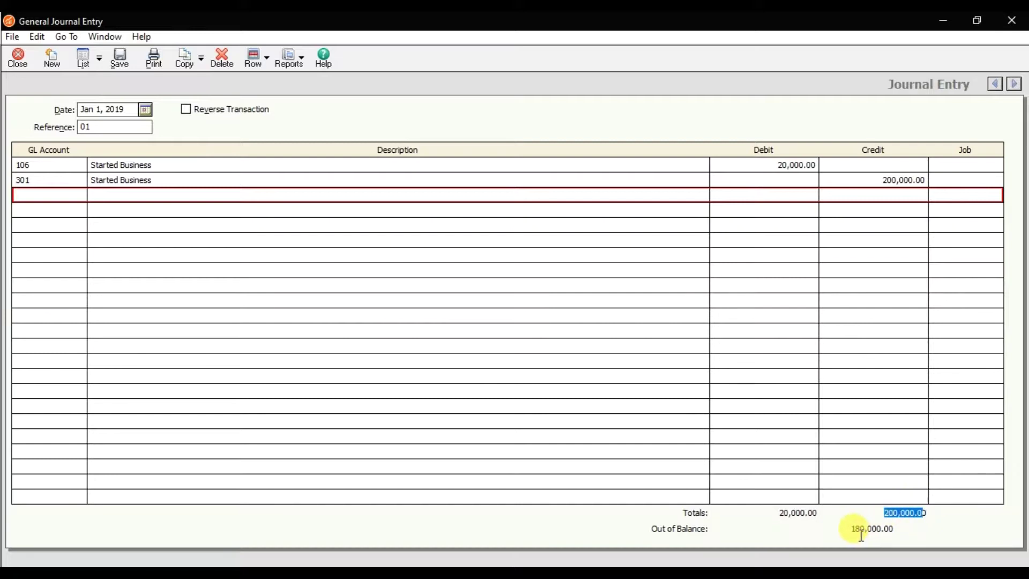
pyautogui.moveTo(850, 528); pyautogui.dragTo(896, 530)
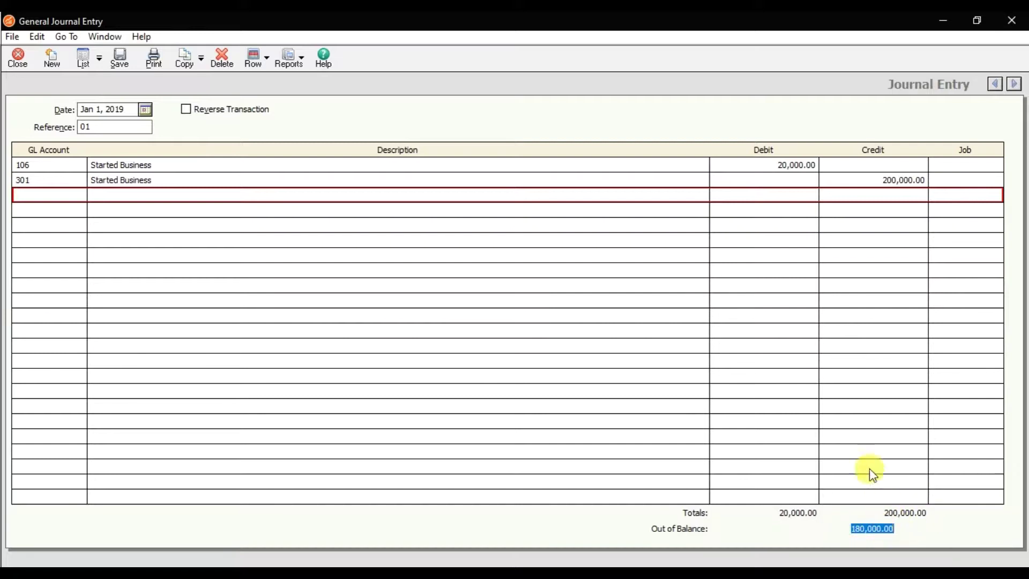
pyautogui.click(781, 165)
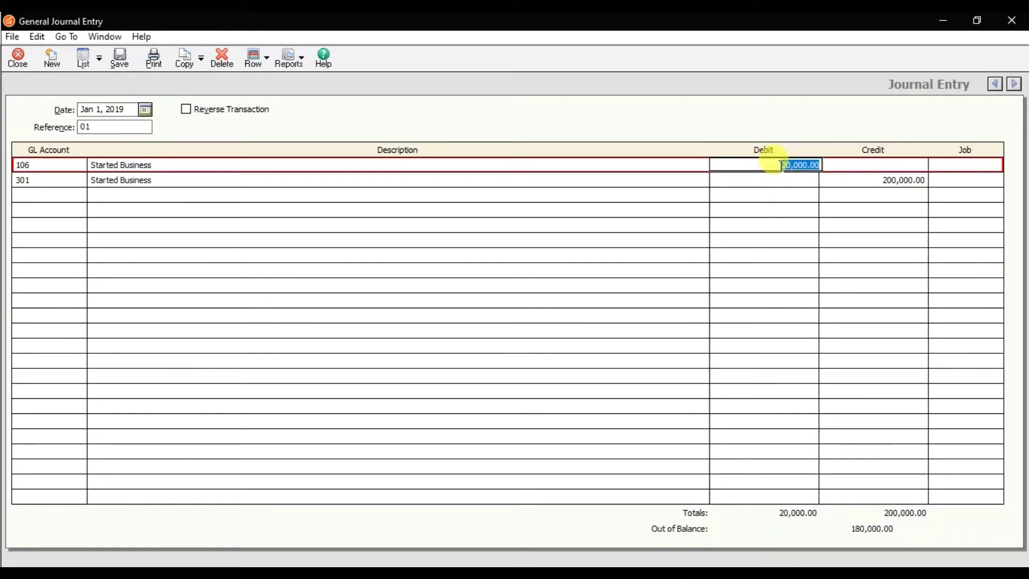
# Step: Change the 106 debit to 200,000.00 and save the balanced entry despite the period warning
pyautogui.press('BackSpace')
pyautogui.write('200000')
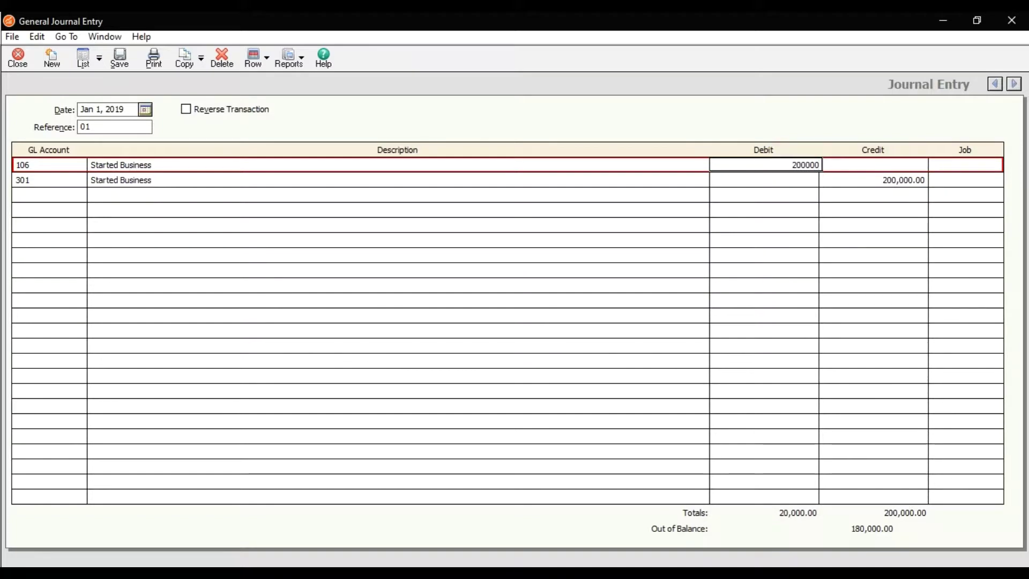
pyautogui.press('Tab')
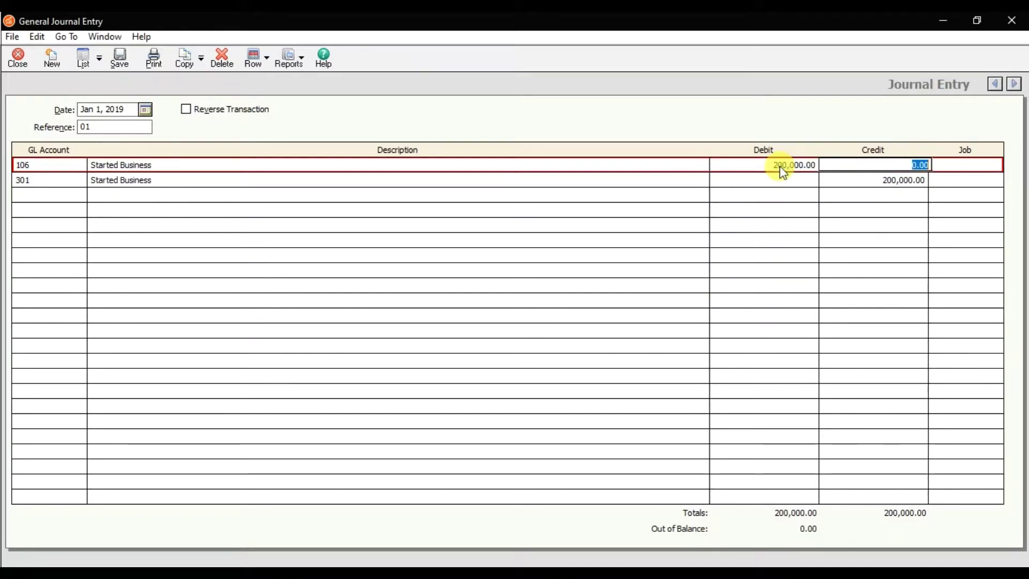
pyautogui.doubleClick(807, 528)
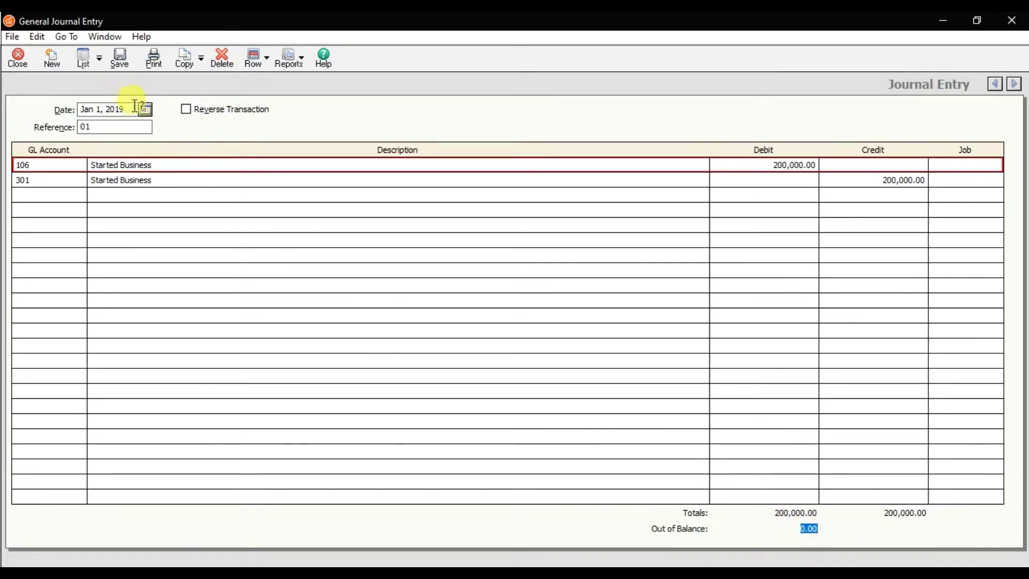
pyautogui.click(124, 67)
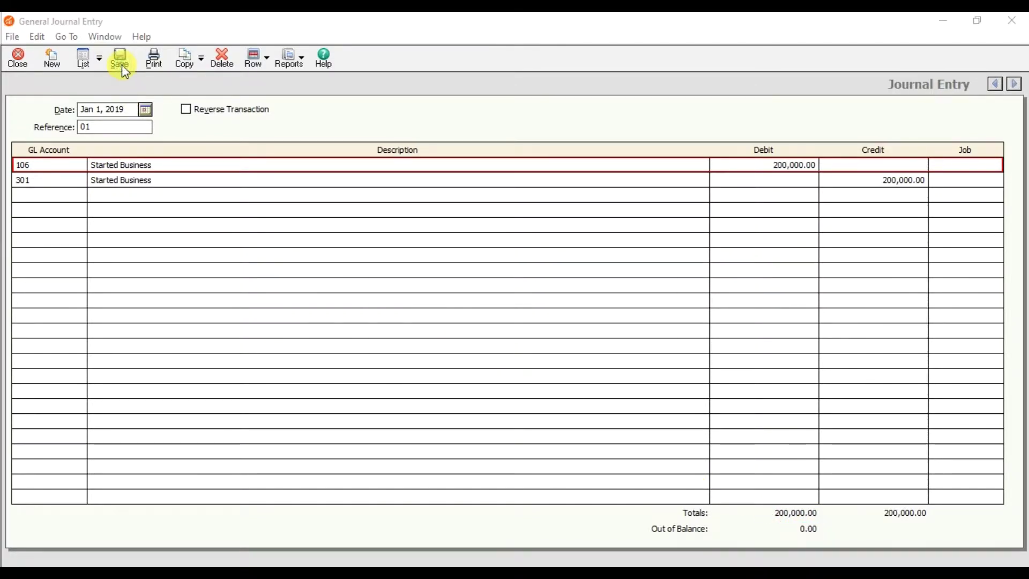
pyautogui.click(509, 350)
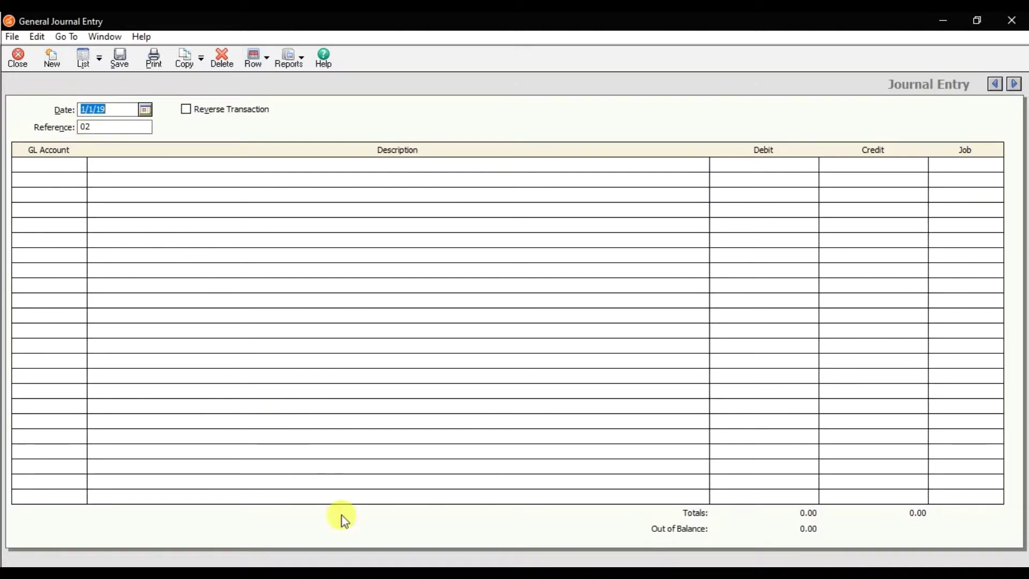
pyautogui.click(348, 573)
pyautogui.click(361, 560)
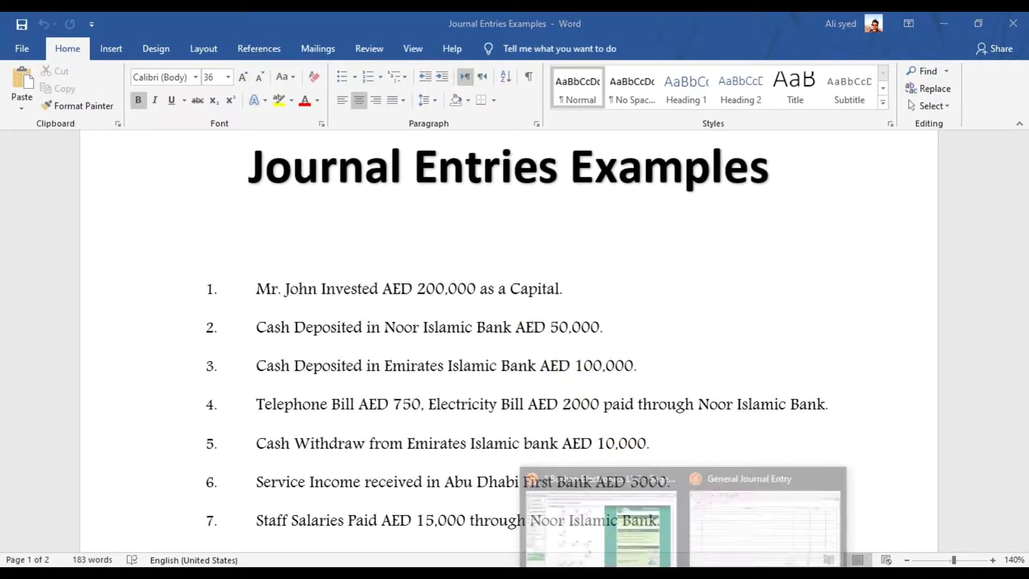
pyautogui.click(725, 526)
# Step: Pick account 103 Noor Islamic Bank, described 'Cash deposited in Noor Islamic Bank'
pyautogui.click(70, 164)
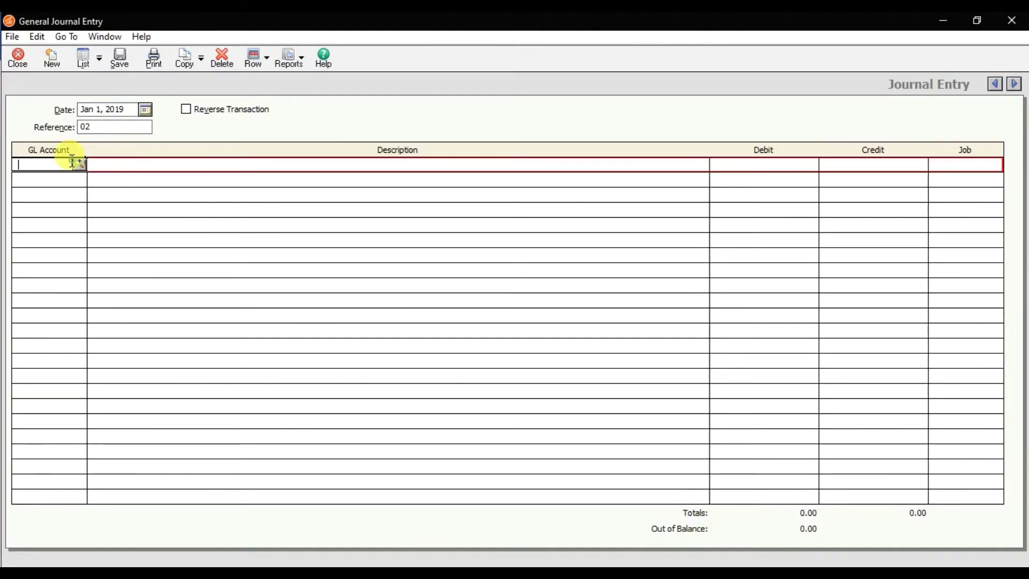
pyautogui.click(78, 164)
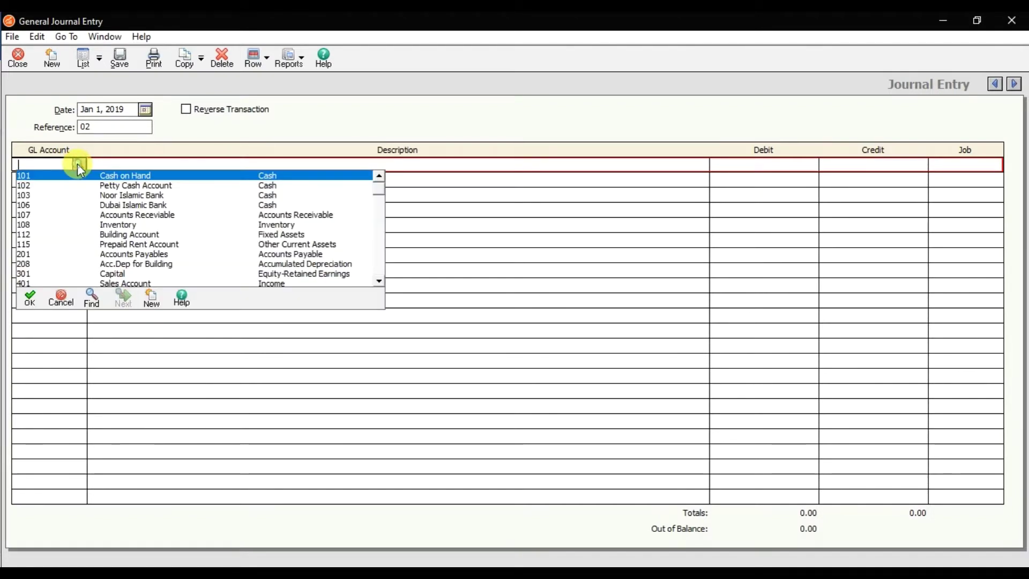
pyautogui.doubleClick(112, 195)
pyautogui.write('C')
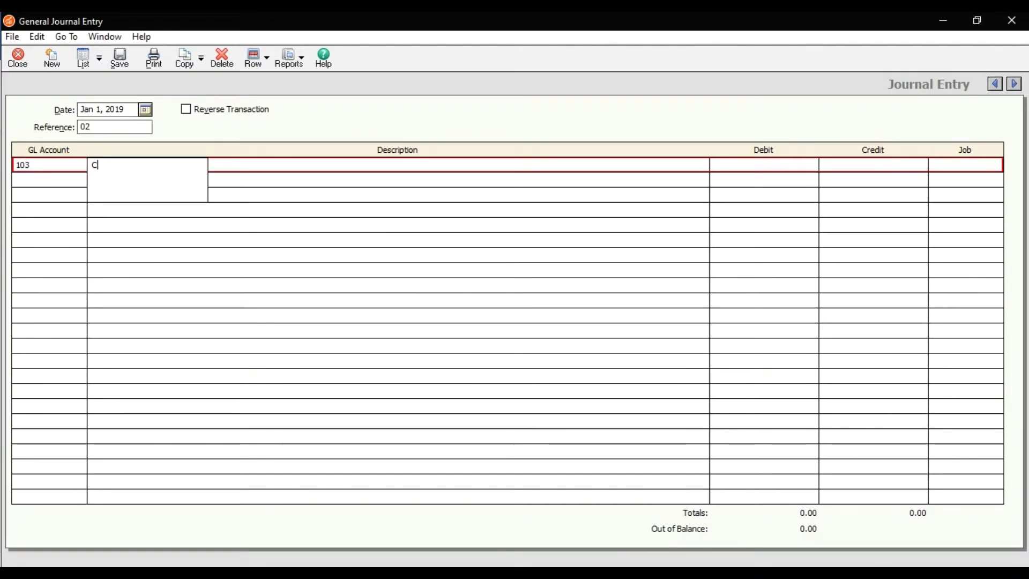
pyautogui.write('ash depo')
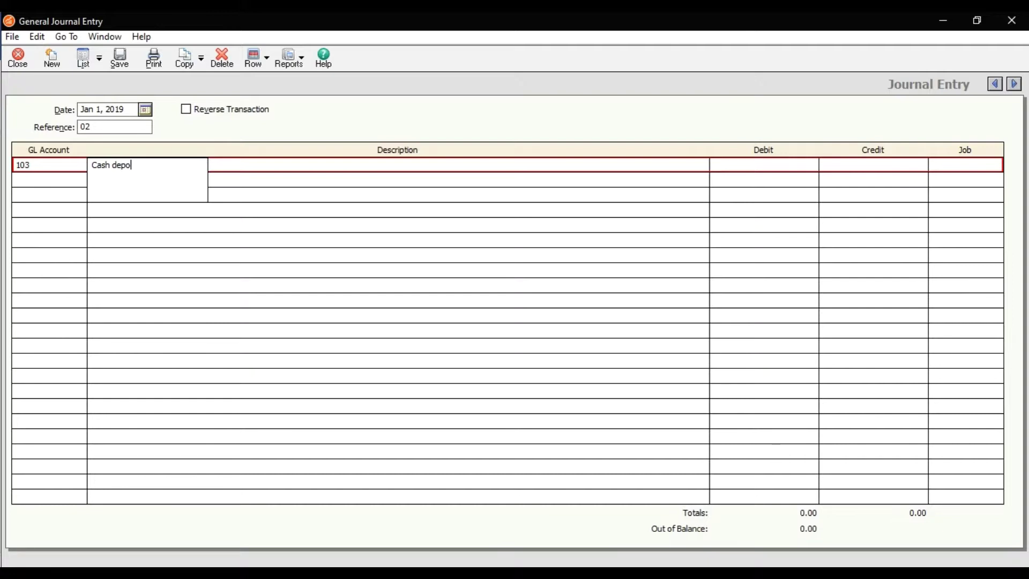
pyautogui.write('sited in')
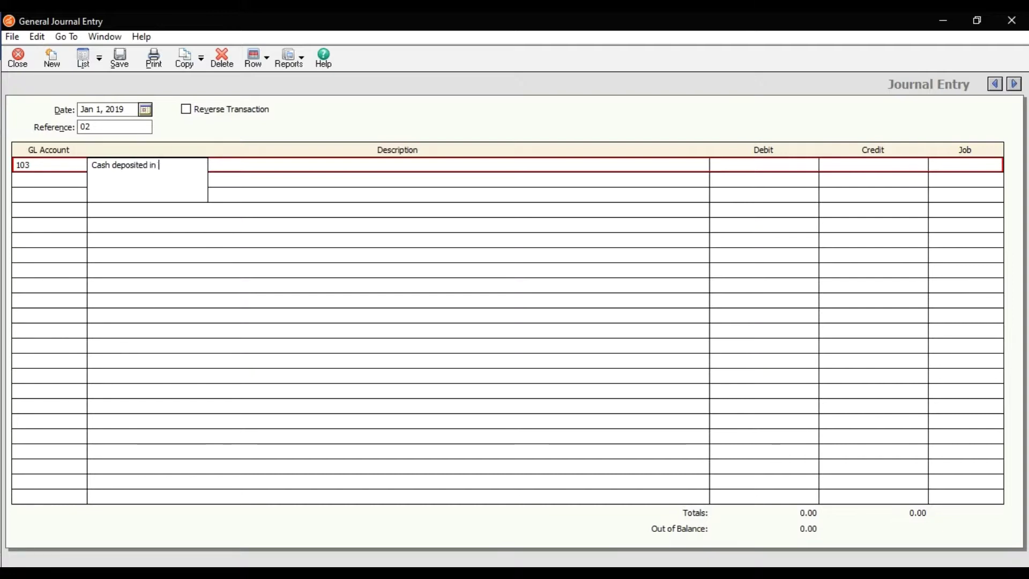
pyautogui.write('r Islamic Bank')
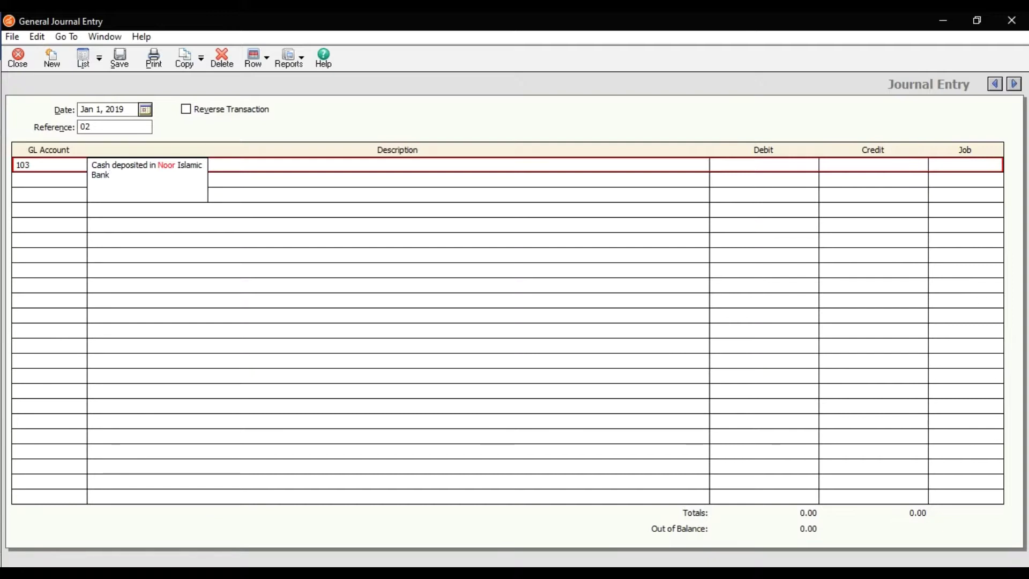
pyautogui.press('Tab')
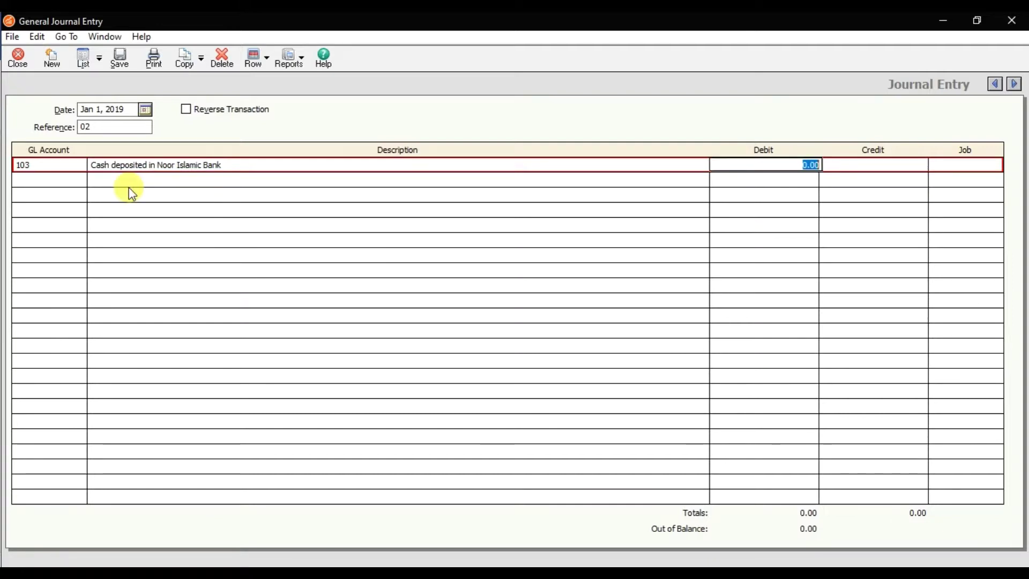
# Step: Check the Word examples and enter a 50,000.00 debit on the 103 line
pyautogui.hotkey('alt', 'Tab')
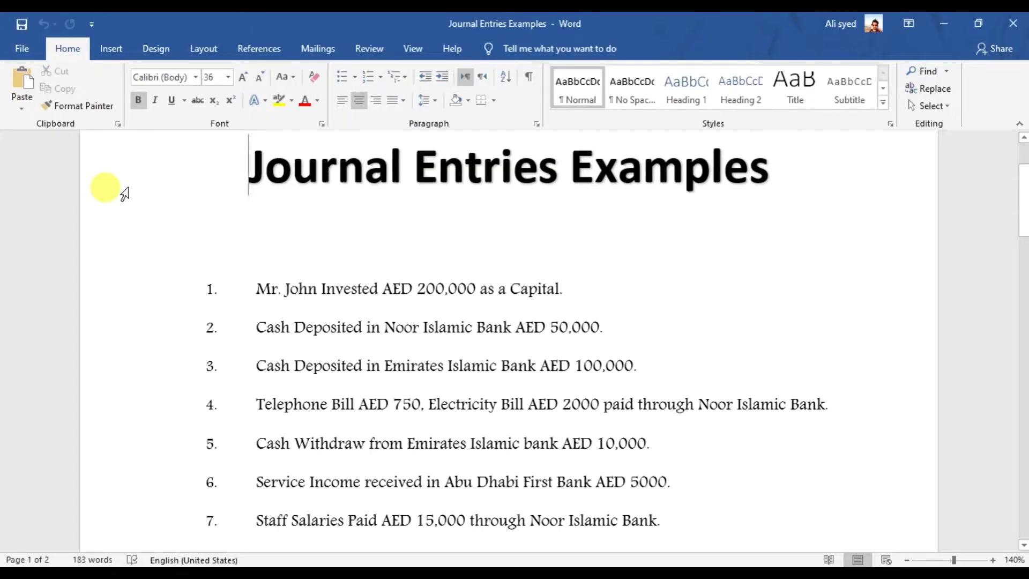
pyautogui.hotkey('alt', 'Tab')
pyautogui.write('5')
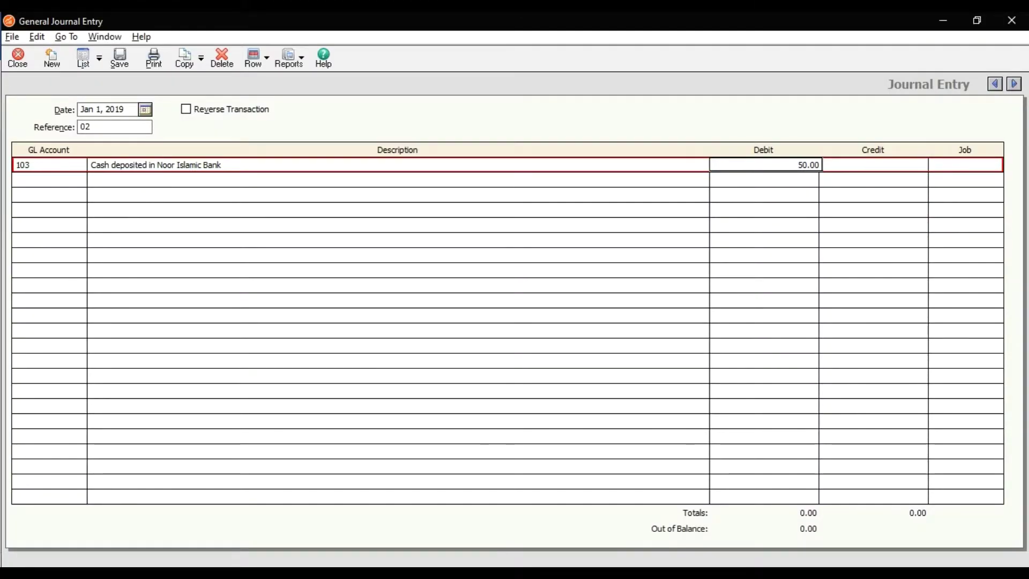
pyautogui.press('BackSpace')
pyautogui.press('BackSpace')
pyautogui.press('BackSpace')
pyautogui.press('BackSpace')
pyautogui.press('BackSpace')
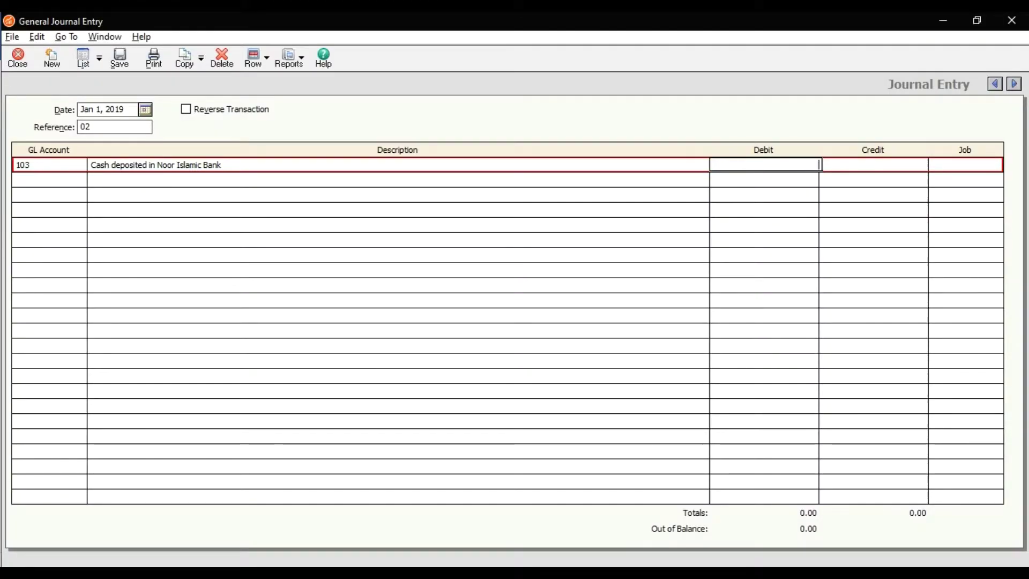
pyautogui.write('500')
pyautogui.press('Tab')
pyautogui.press('Tab')
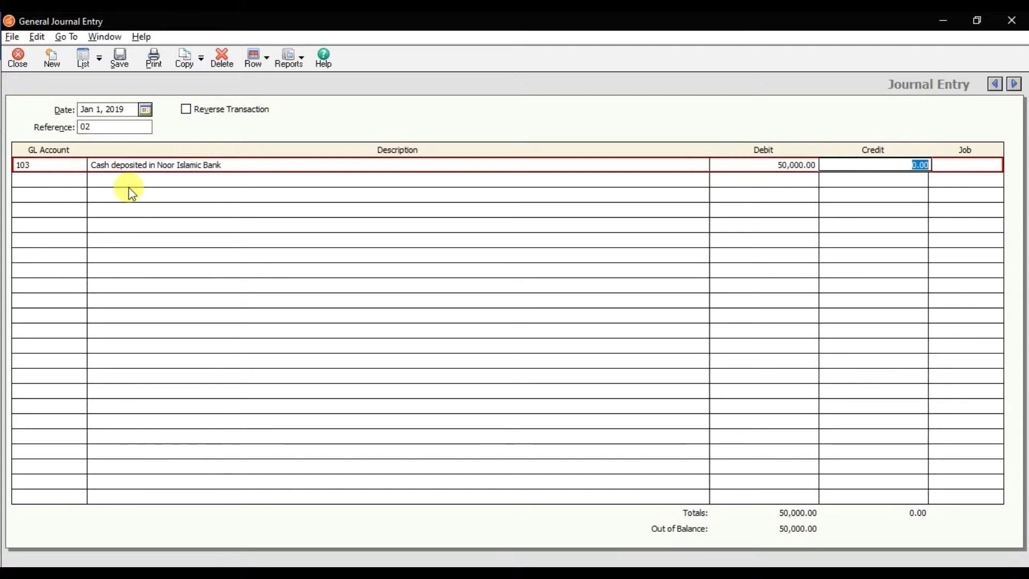
pyautogui.press('Tab')
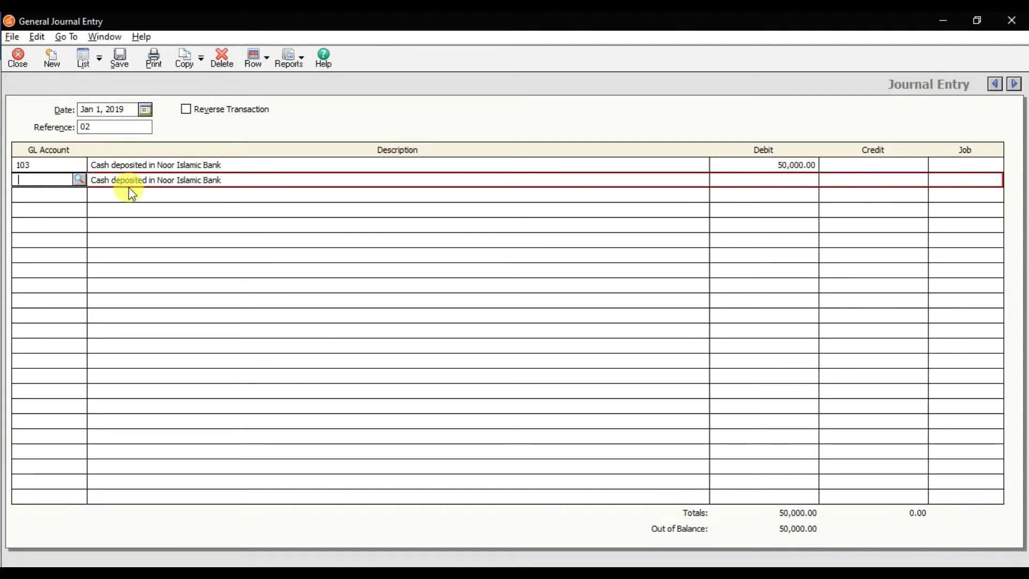
# Step: Credit account 101 with 50,000.00 on line two, balancing entry 02
pyautogui.write('101')
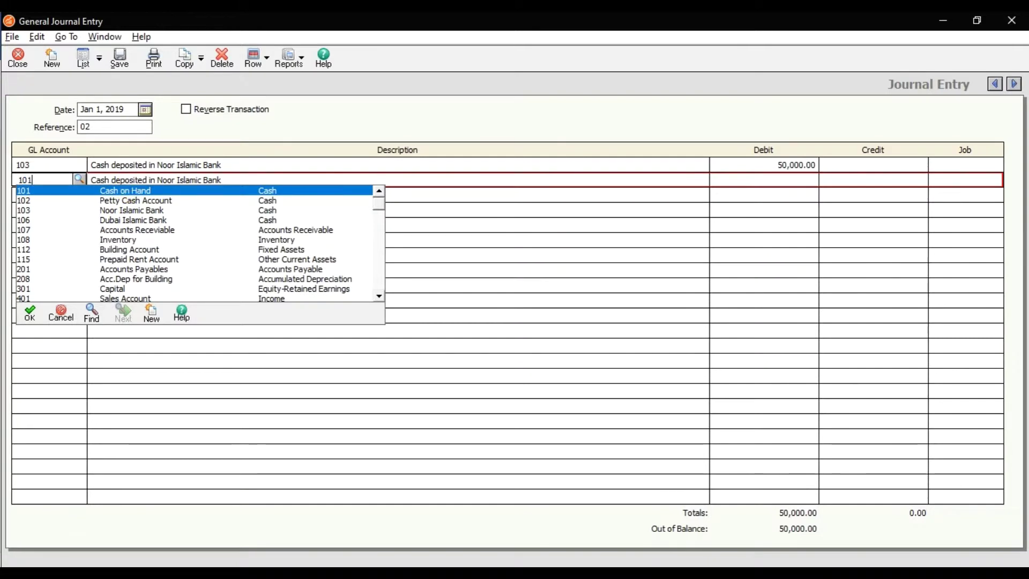
pyautogui.press('Tab')
pyautogui.press('Tab')
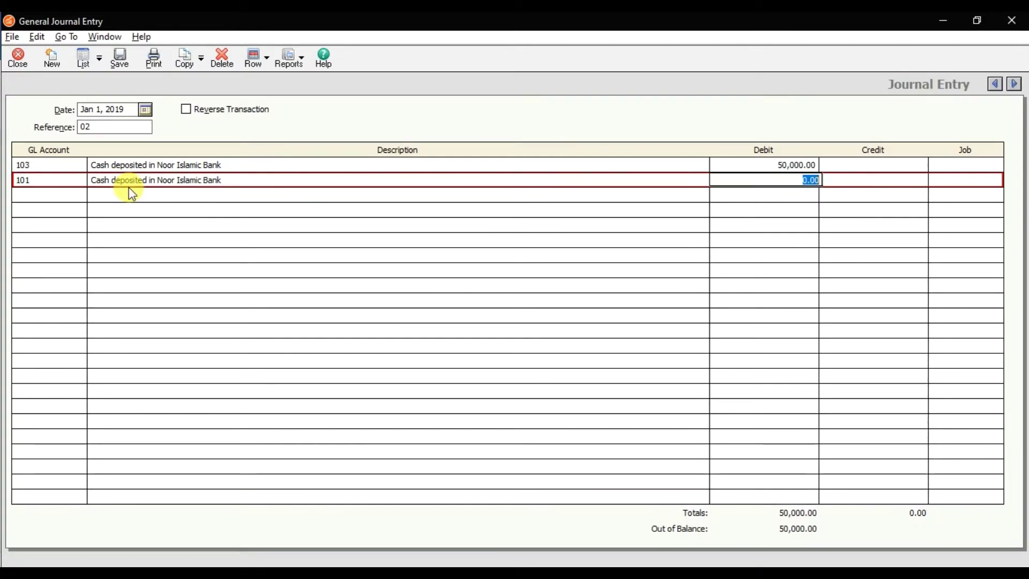
pyautogui.press('Tab')
pyautogui.write('50000')
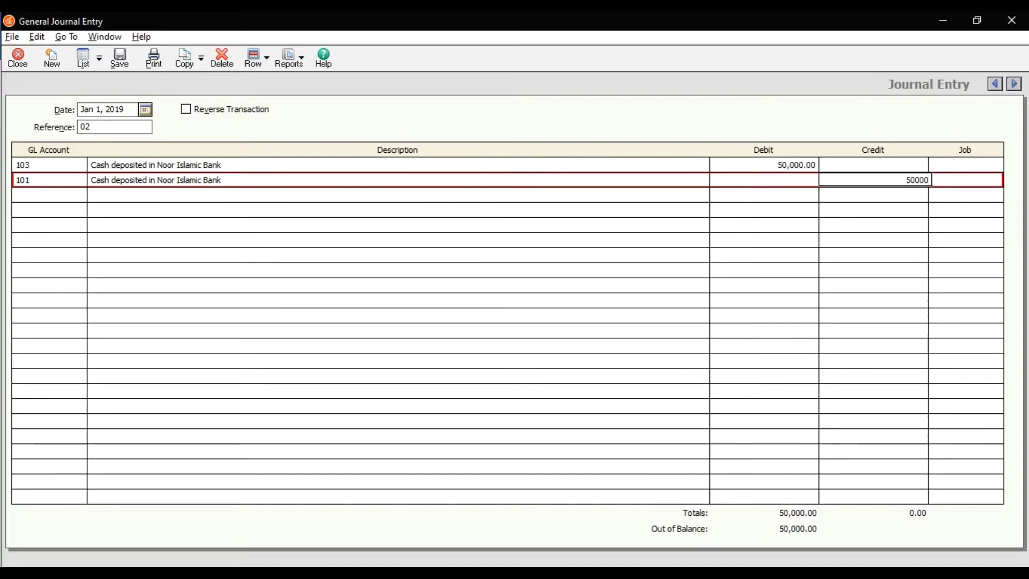
pyautogui.press('Tab')
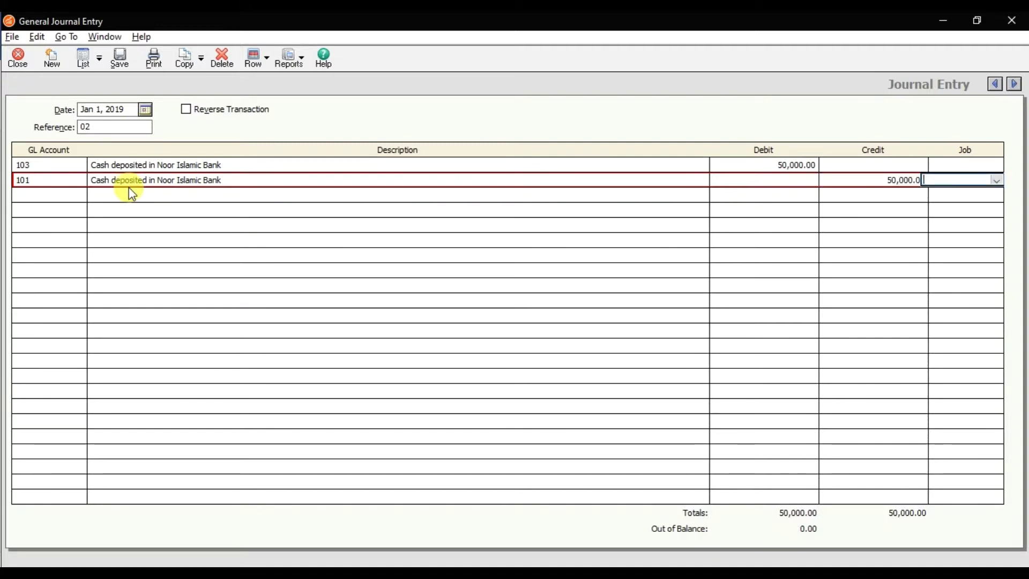
pyautogui.press('Tab')
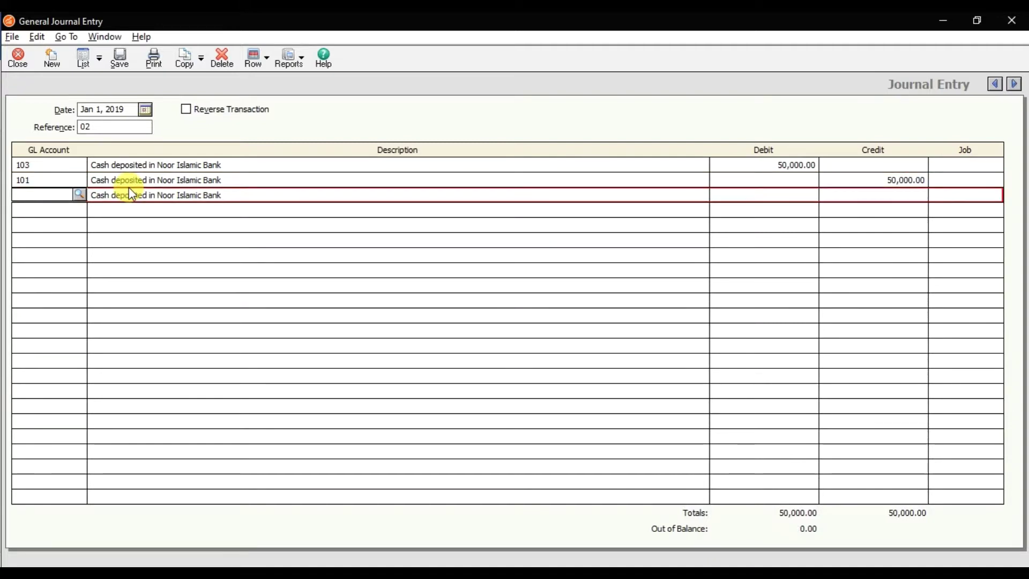
# Step: Save entry 02, accepting the out-of-period date warning
pyautogui.click(120, 68)
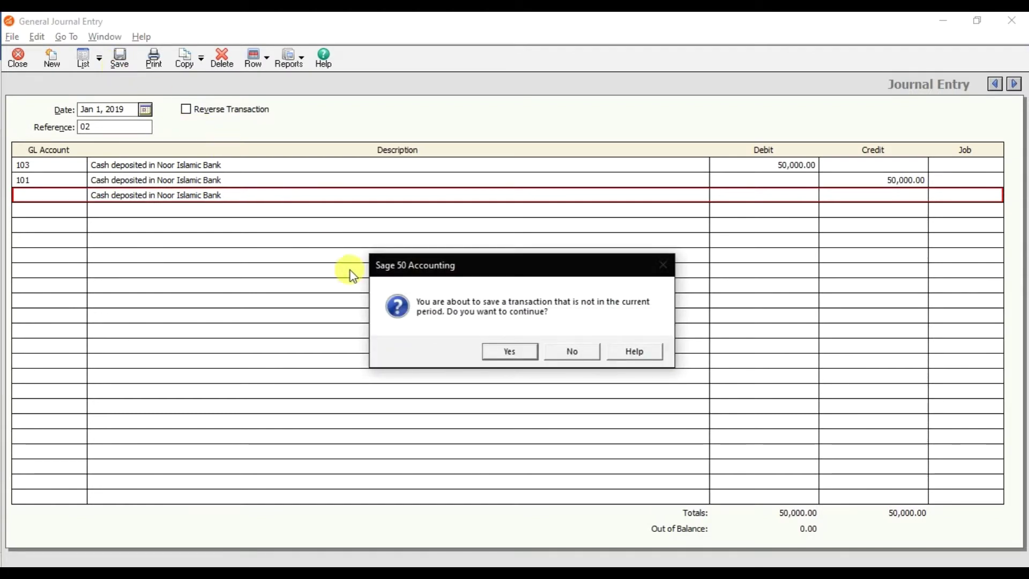
pyautogui.click(499, 352)
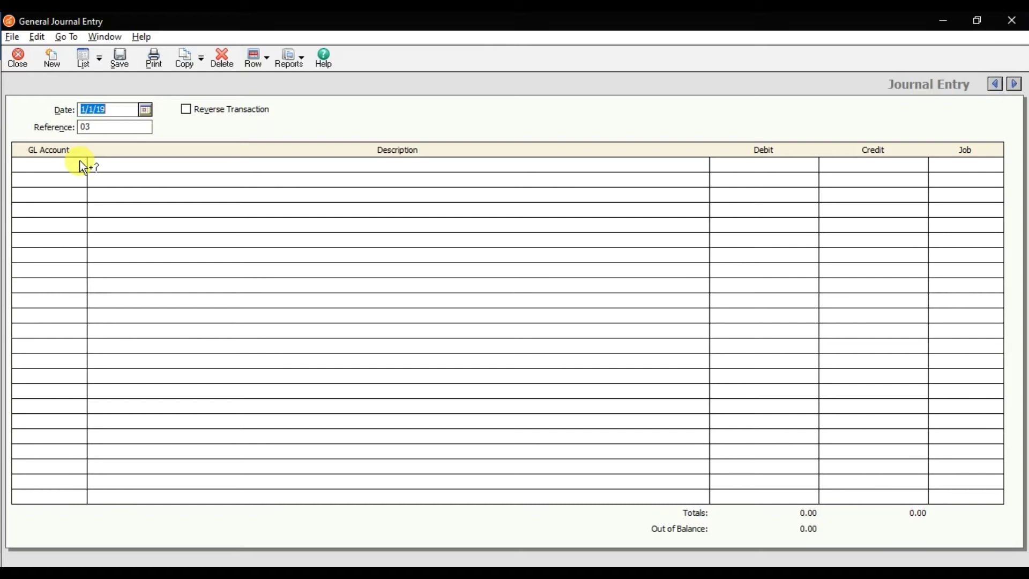
pyautogui.click(299, 63)
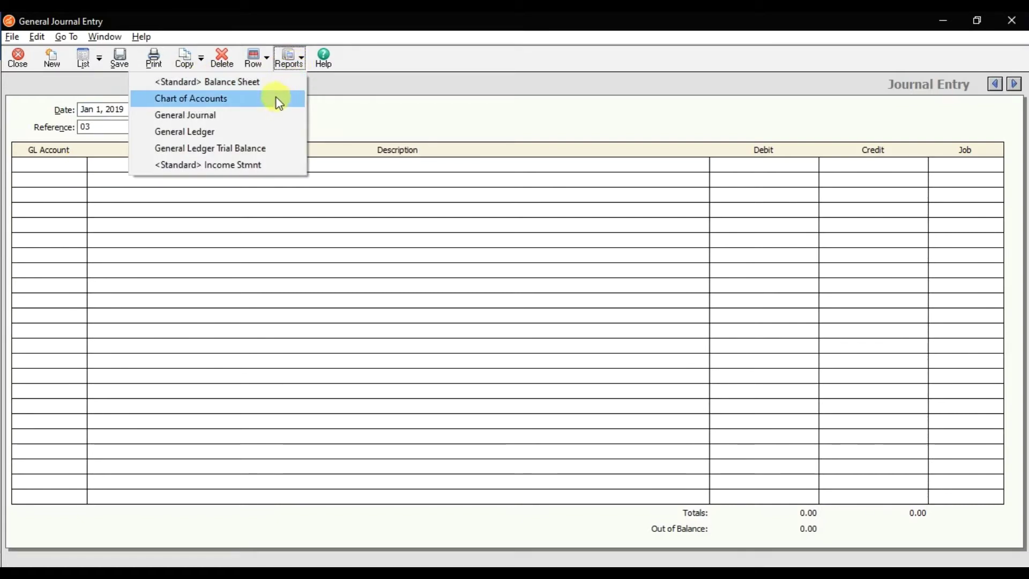
pyautogui.click(202, 116)
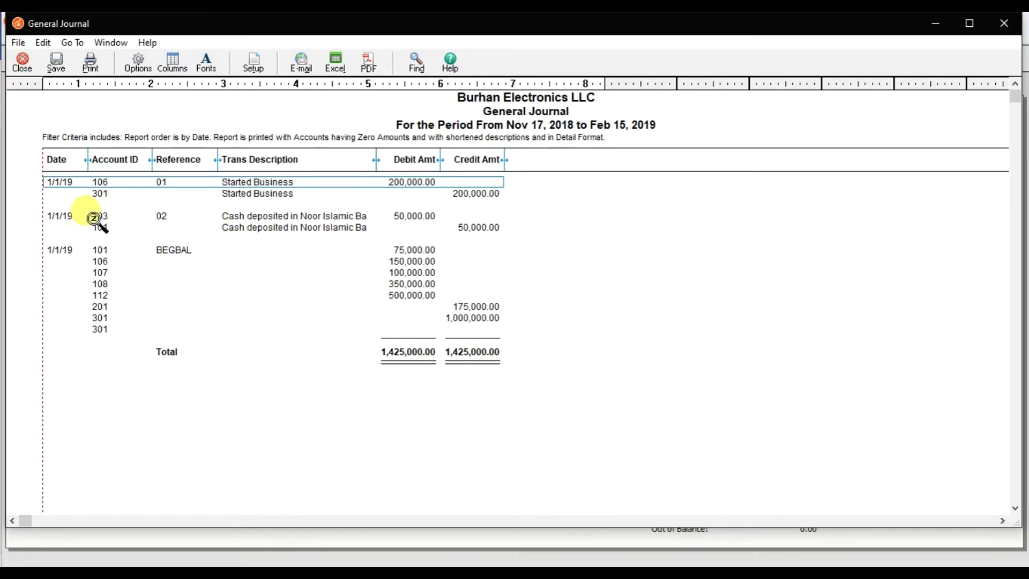
pyautogui.click(24, 63)
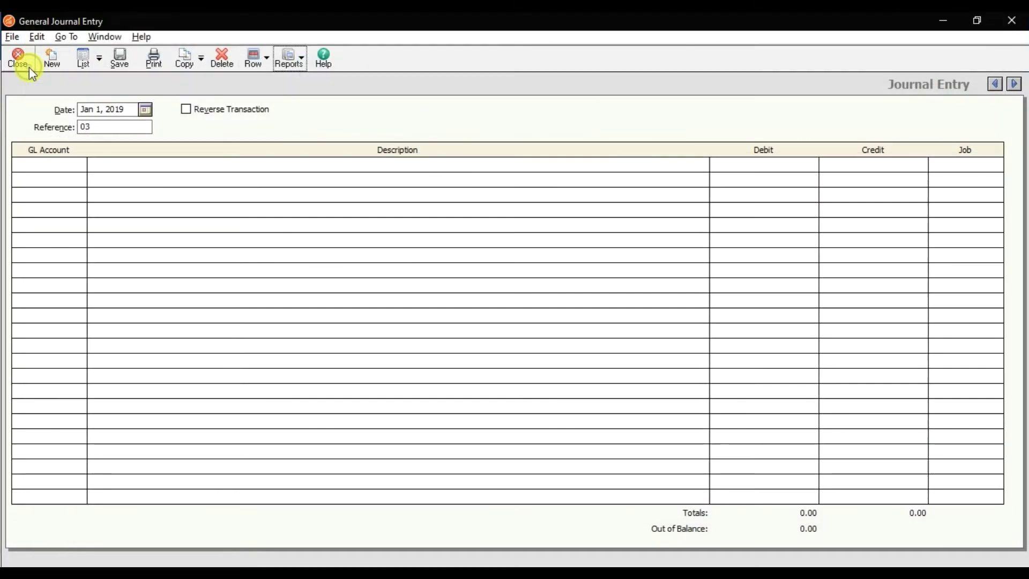
pyautogui.hotkey('alt', 'Tab')
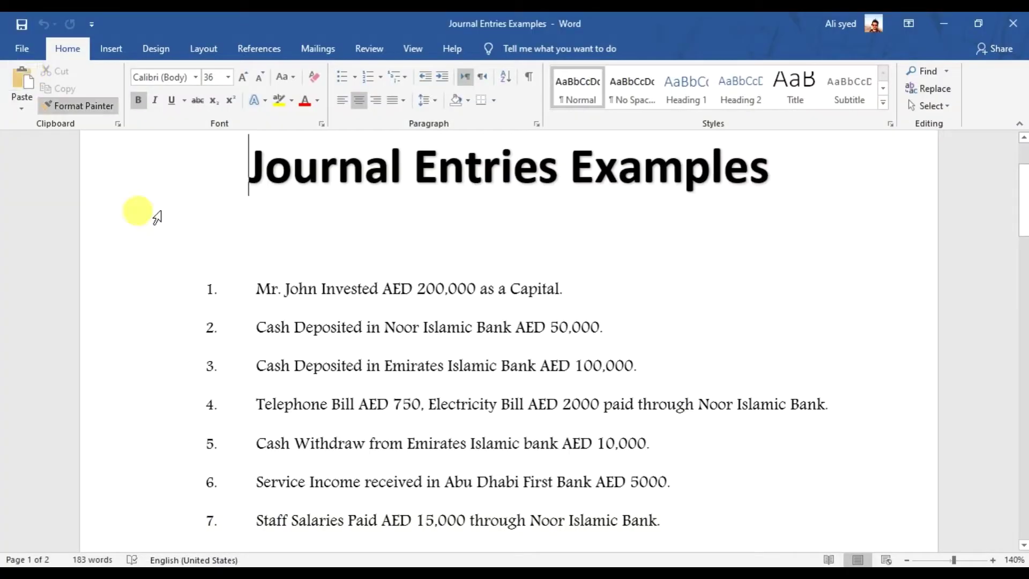
# Step: Back in Sage, open the General Journal report from Reports & Forms > General Ledger
pyautogui.hotkey('alt', 'Tab')
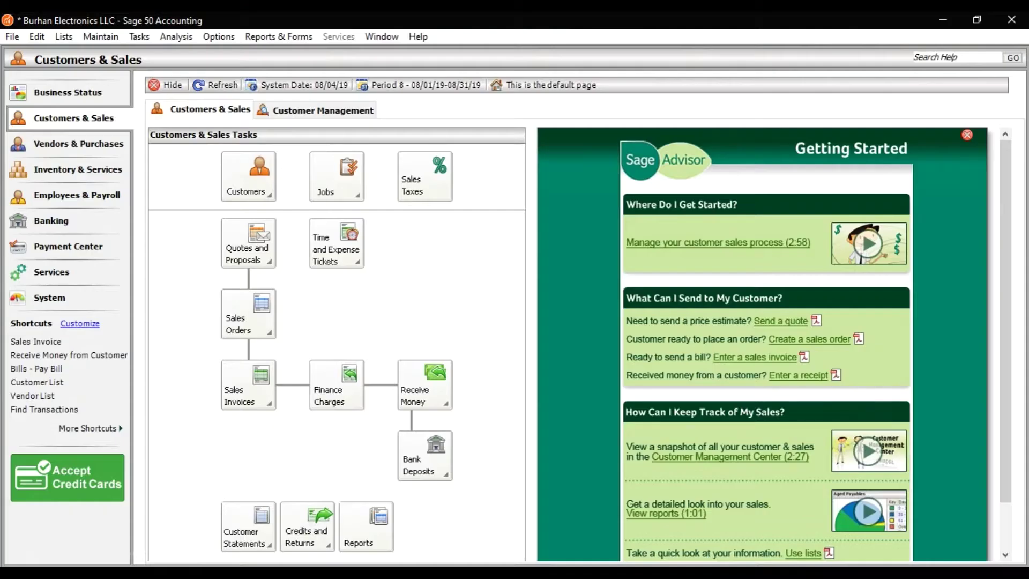
pyautogui.click(291, 36)
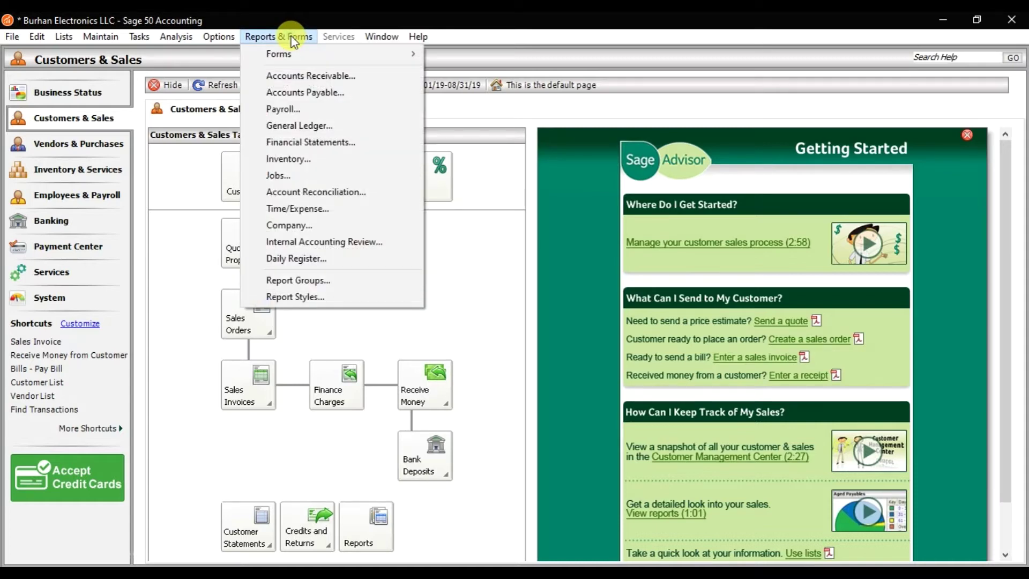
pyautogui.click(331, 126)
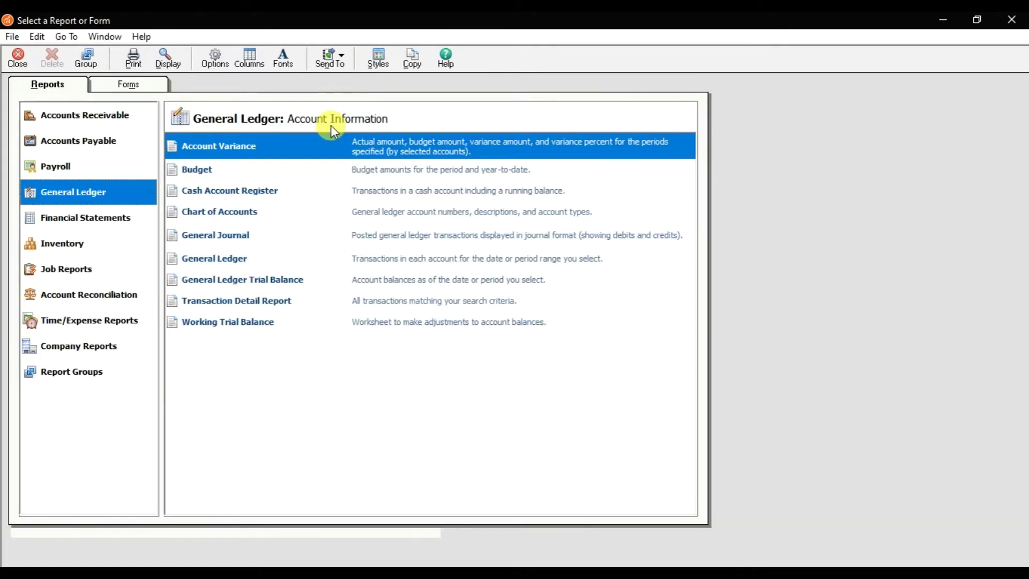
pyautogui.click(222, 238)
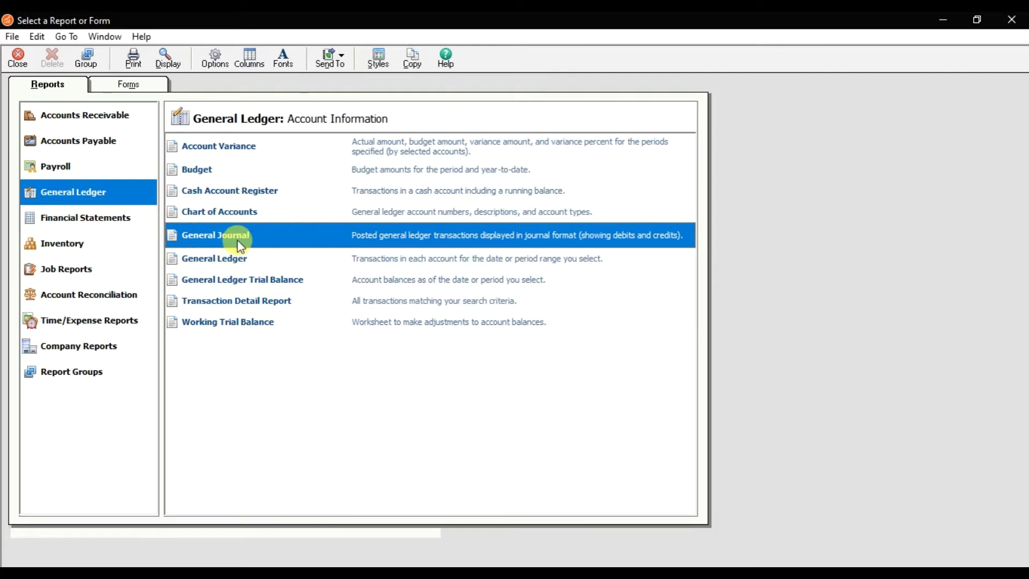
pyautogui.doubleClick(241, 245)
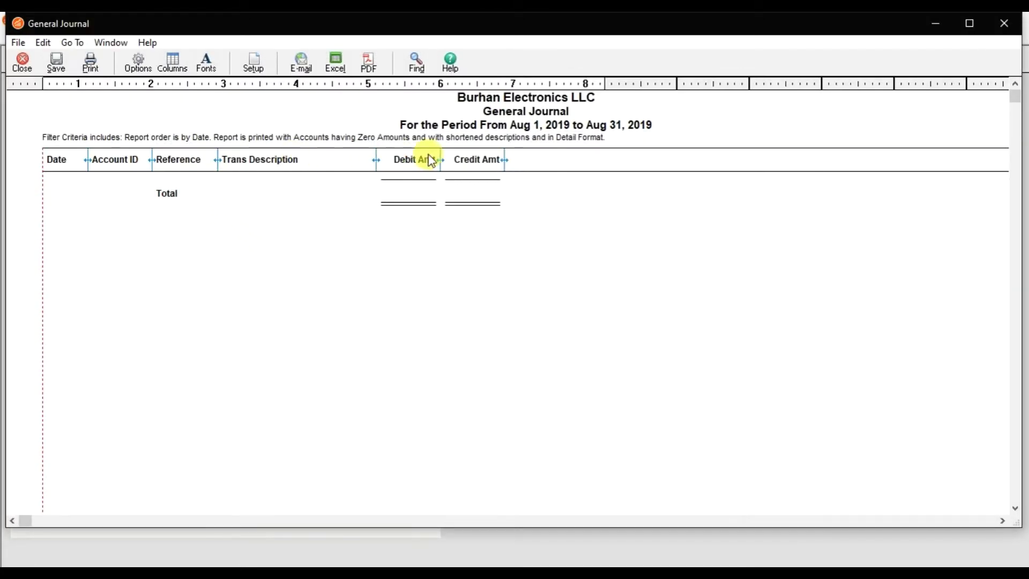
# Step: Change the General Journal report's start date to Jan 1, 2019, keeping Aug 31, 2019 as the end
pyautogui.click(137, 64)
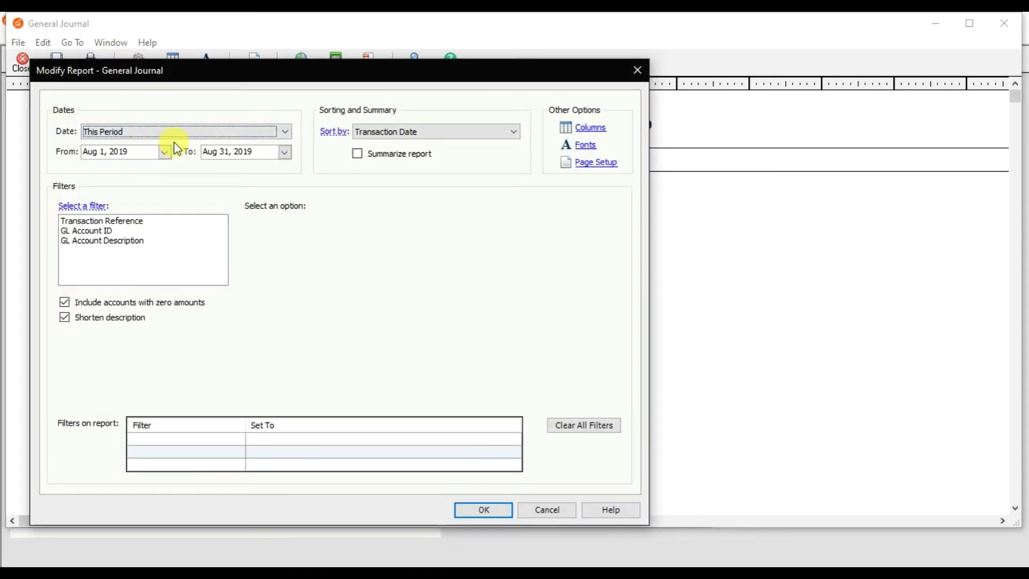
pyautogui.click(125, 134)
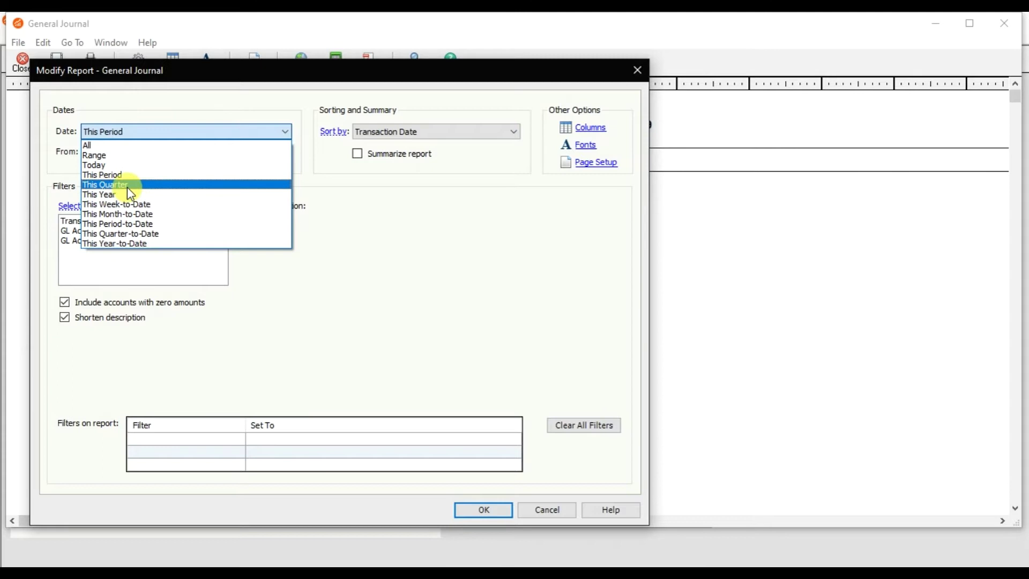
pyautogui.click(66, 141)
pyautogui.click(134, 153)
pyautogui.click(165, 152)
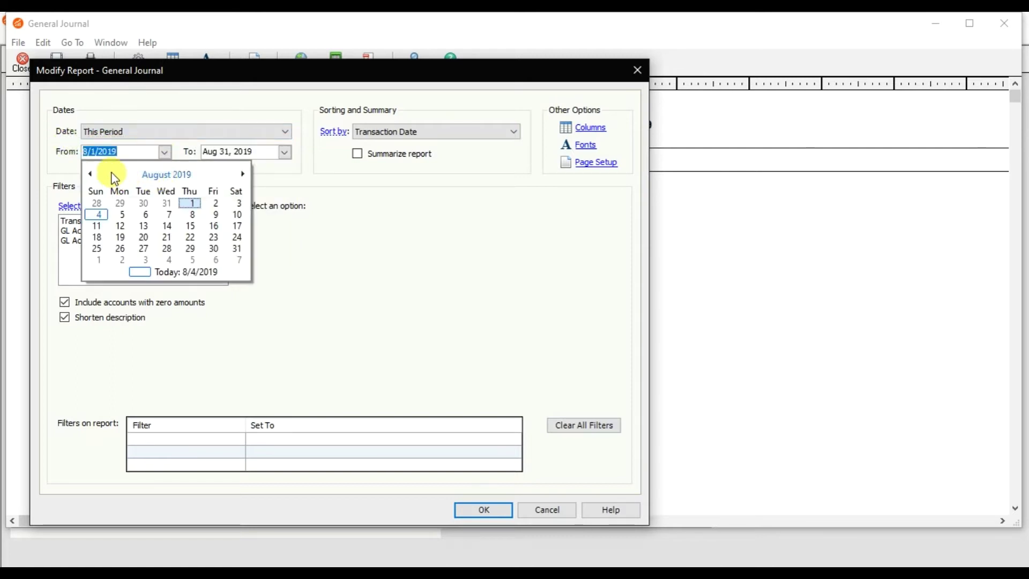
pyautogui.click(92, 174)
pyautogui.click(93, 175)
pyautogui.click(92, 175)
pyautogui.click(92, 175)
pyautogui.click(93, 175)
pyautogui.click(93, 174)
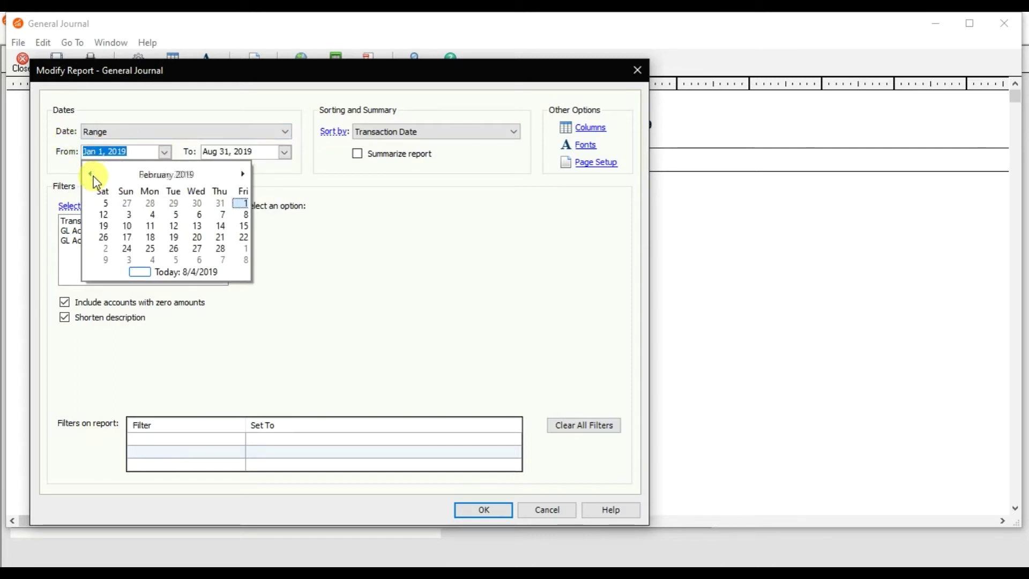
pyautogui.click(93, 174)
pyautogui.click(142, 204)
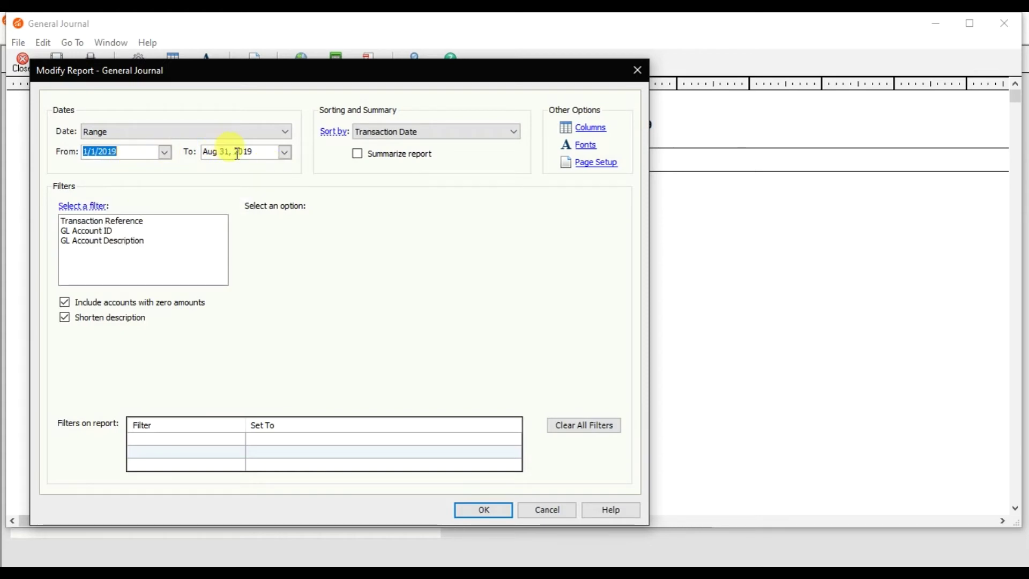
pyautogui.click(504, 511)
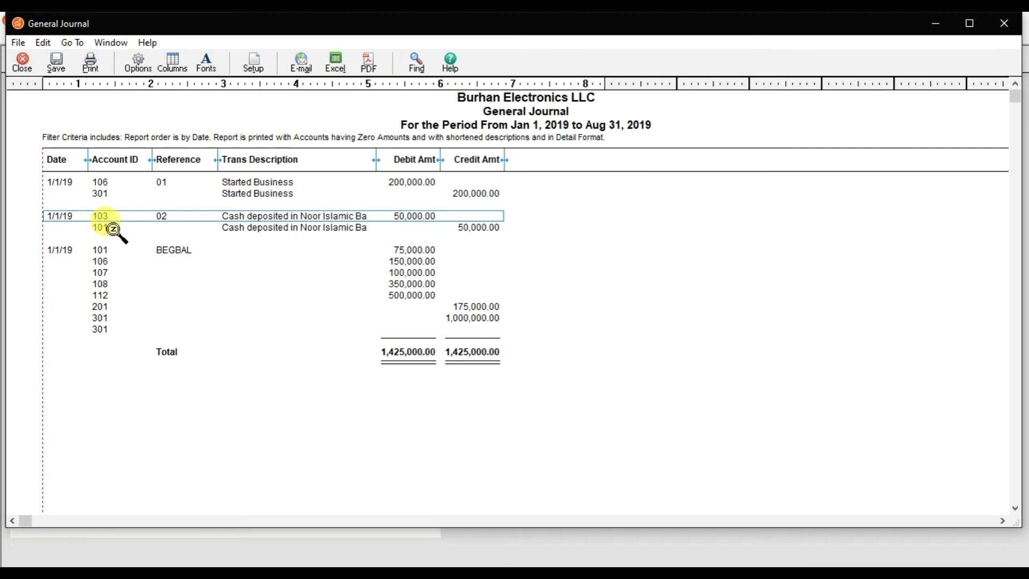
# Step: Drill into Started Business entry 01 to review its 106 debit and 301 credit
pyautogui.doubleClick(104, 193)
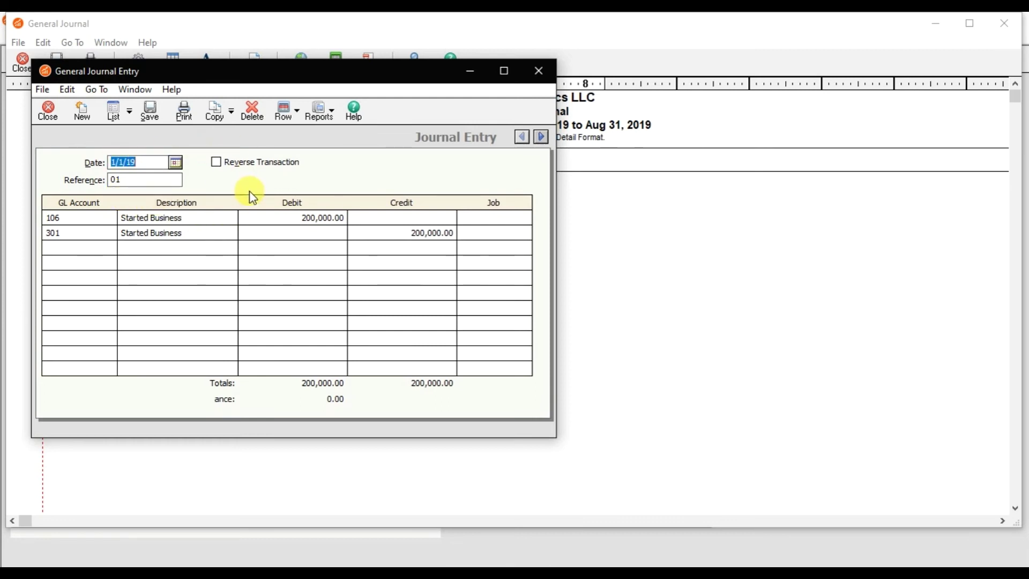
# Step: Close the Started Business journal entry, the General Journal report and the report list
pyautogui.click(539, 72)
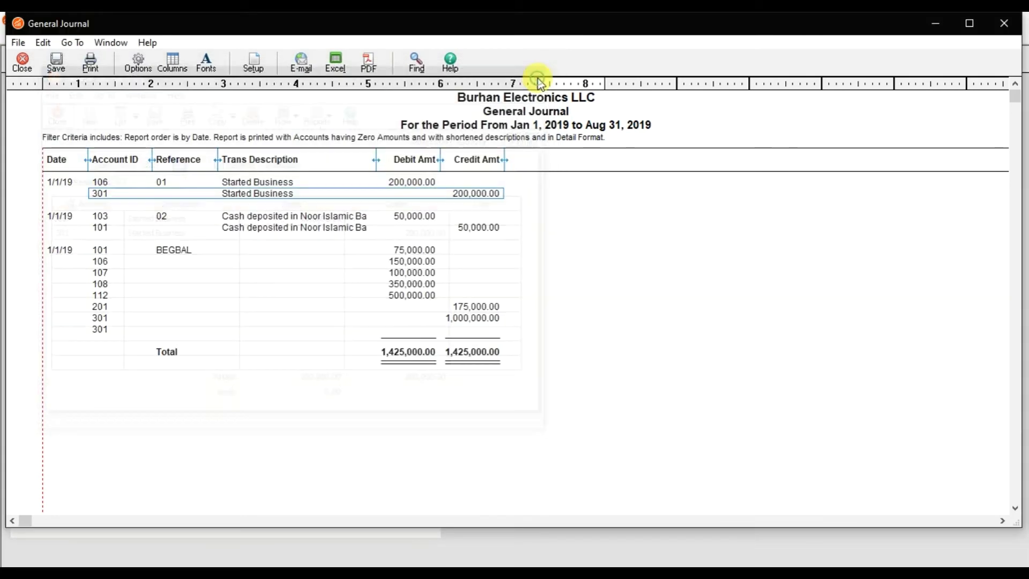
pyautogui.click(22, 63)
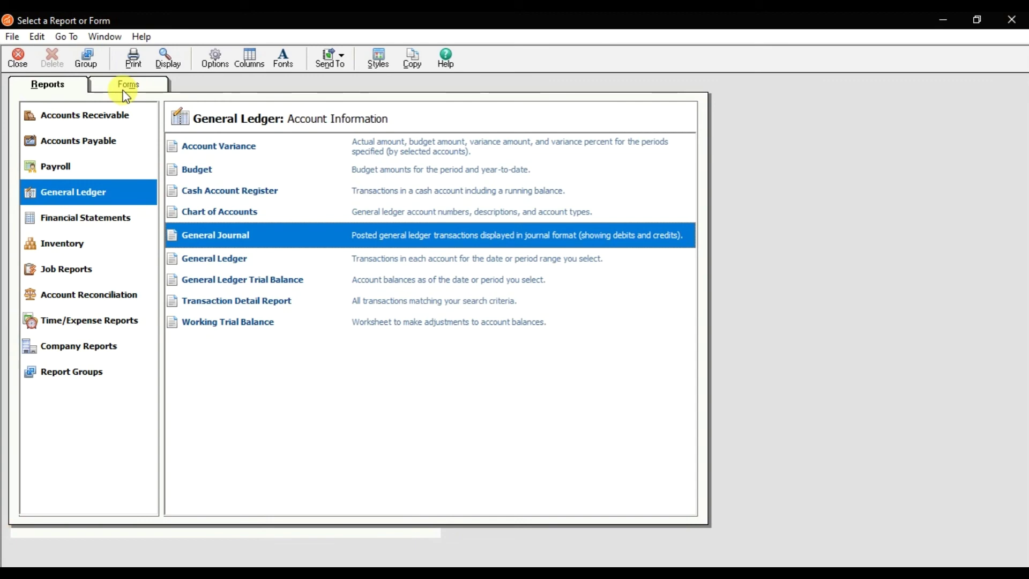
pyautogui.click(27, 63)
pyautogui.click(137, 37)
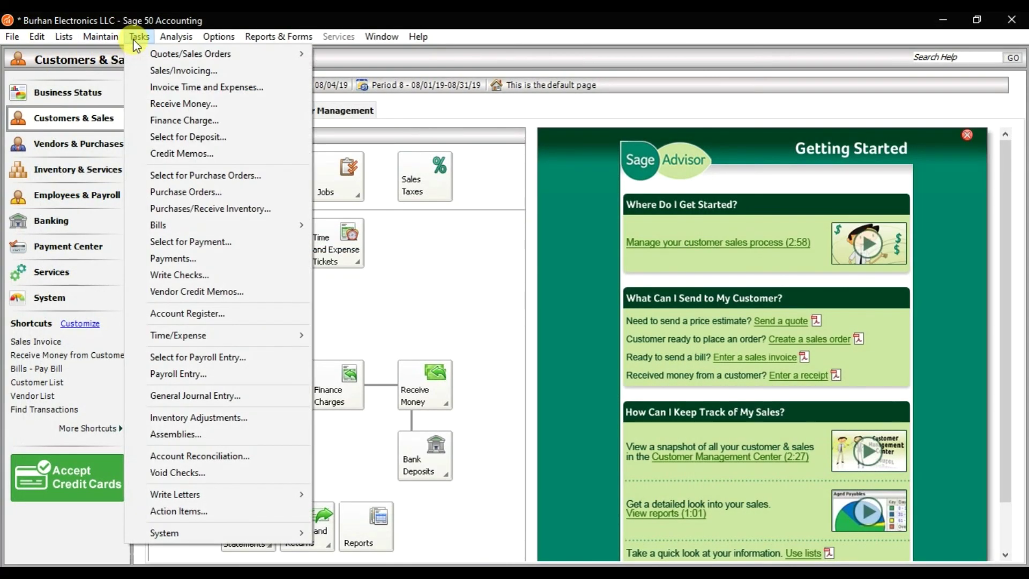